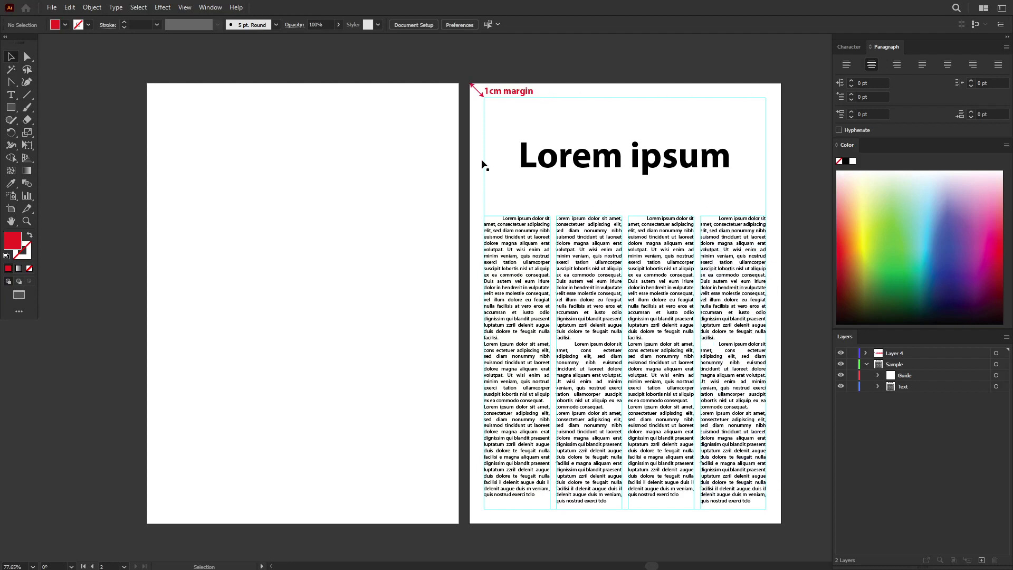
# Draw a 21 × 29.7 cm rectangle over the left artboard with a red outline and no fill.
pyautogui.click(507, 90)
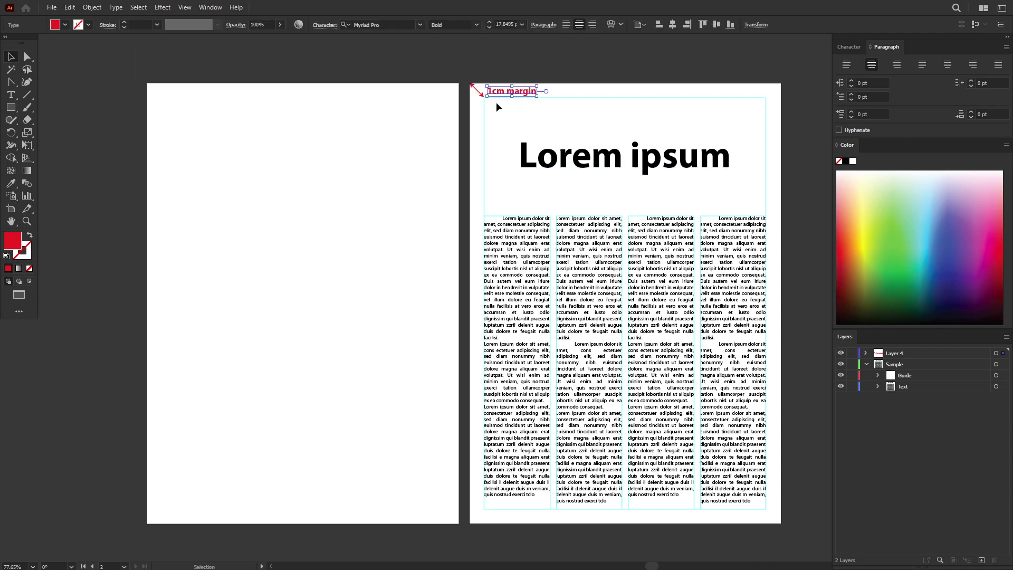
pyautogui.click(466, 62)
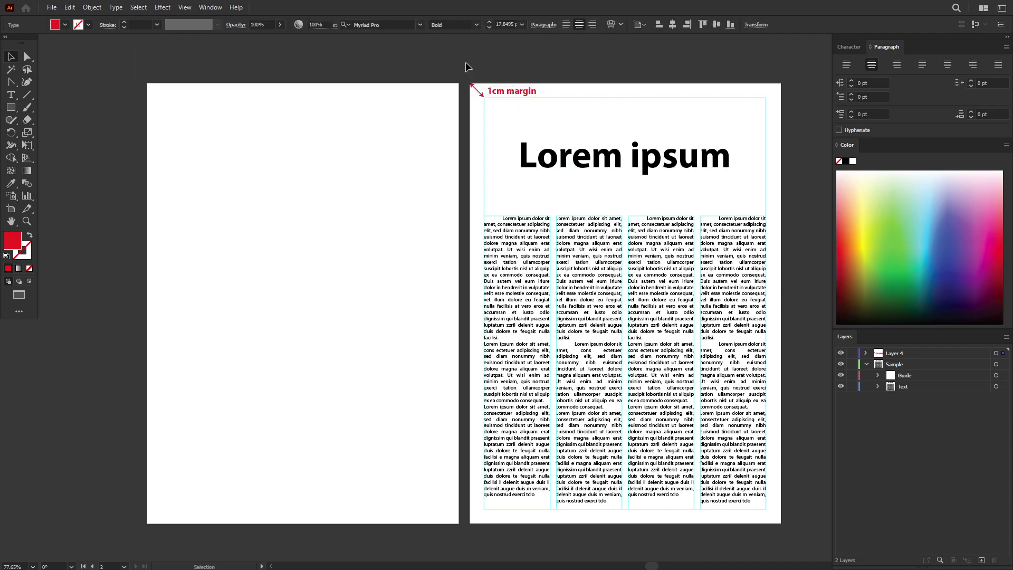
pyautogui.click(10, 108)
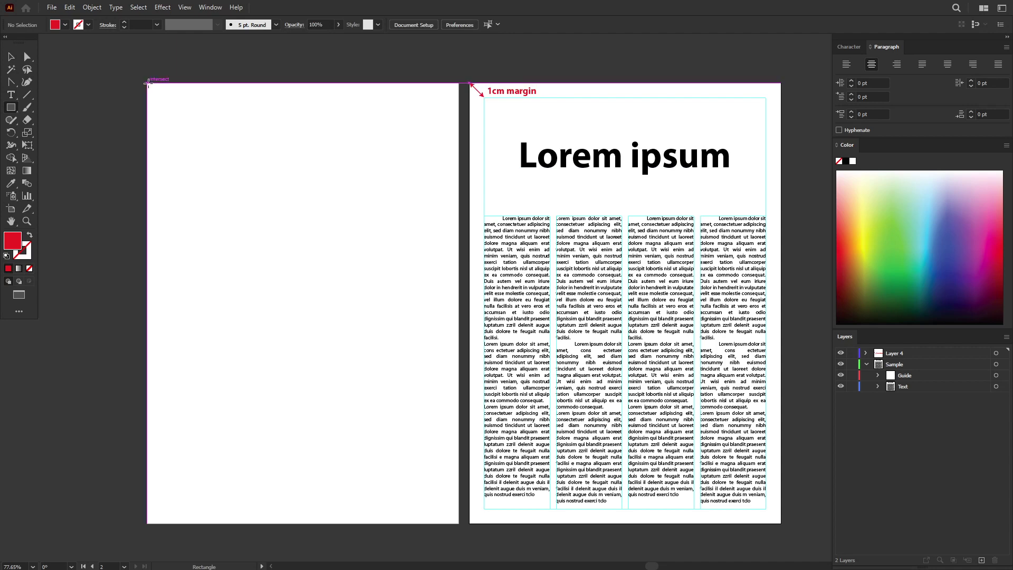
pyautogui.moveTo(149, 82); pyautogui.dragTo(458, 523)
pyautogui.press('v')
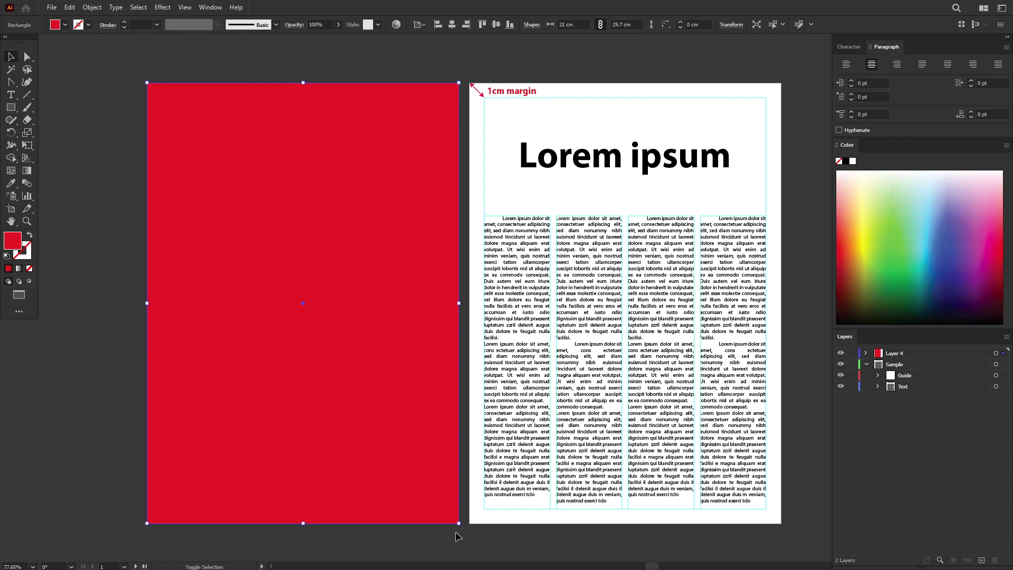
pyautogui.hotkey('shift', 'x')
pyautogui.moveTo(107, 171); pyautogui.dragTo(208, 250)
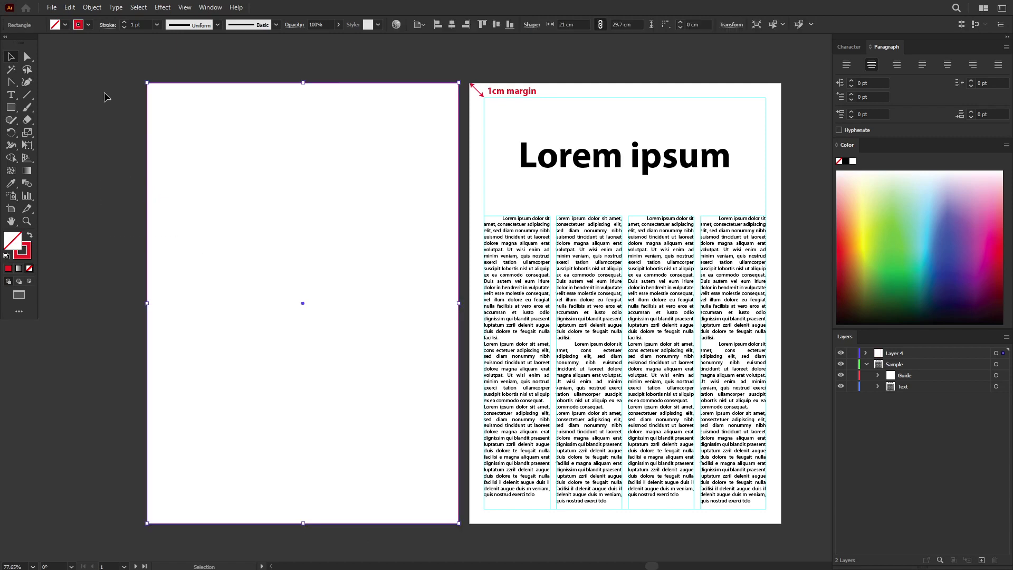
# Offset the red page outline by -1 cm to create a 19 × 27.7 cm inset rectangle.
pyautogui.click(91, 8)
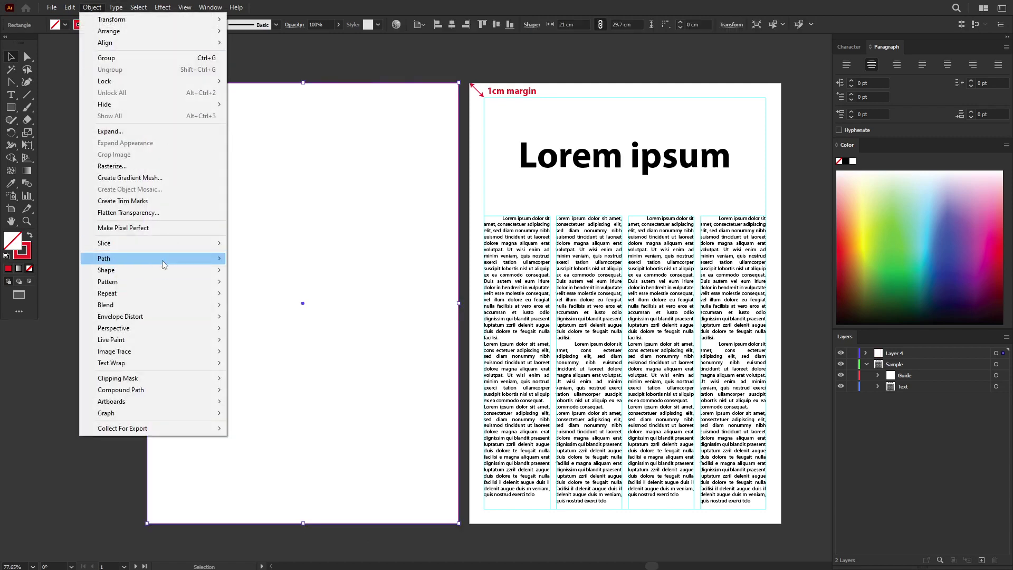
pyautogui.moveTo(163, 259)
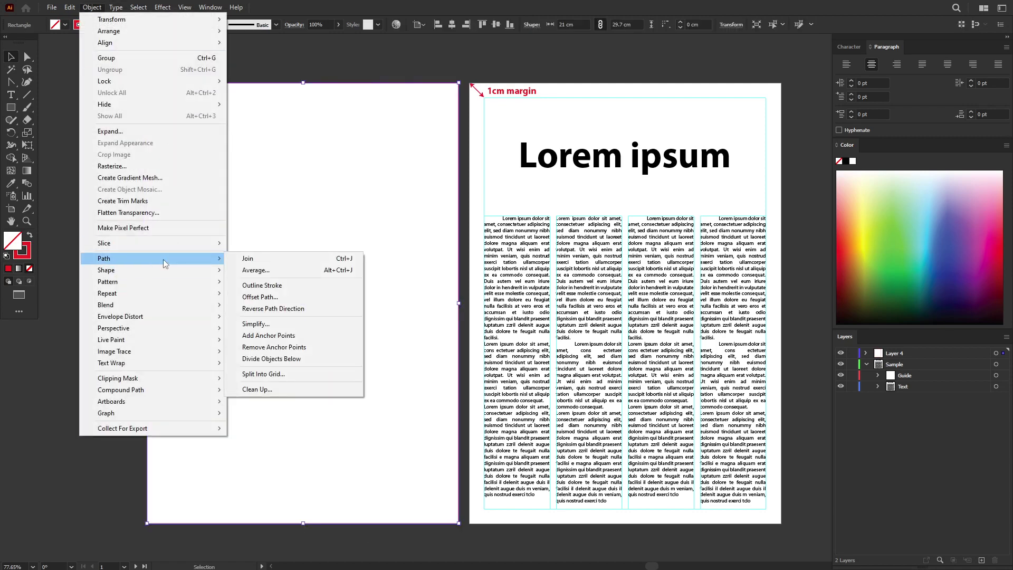
pyautogui.click(281, 300)
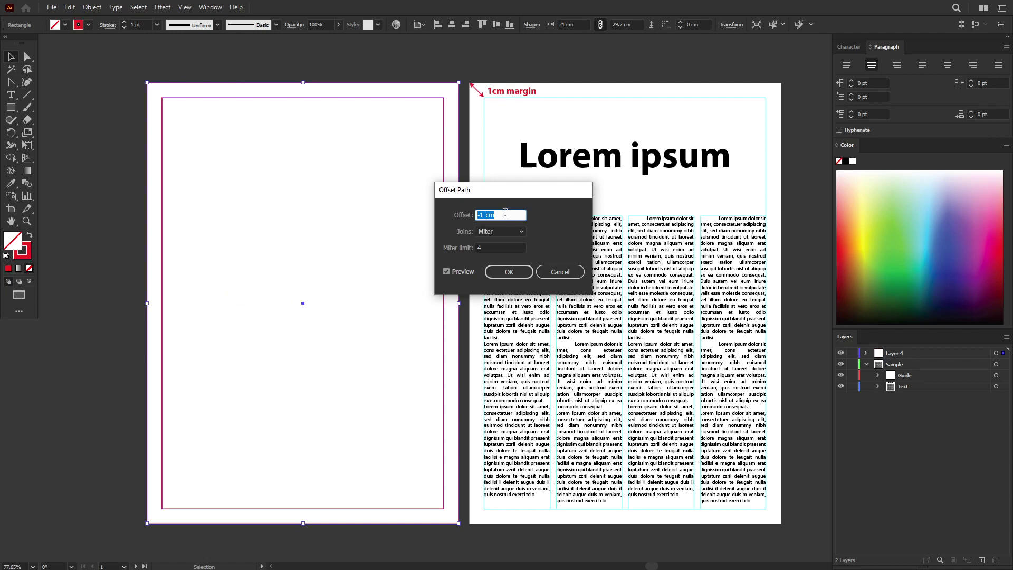
pyautogui.press('Up')
pyautogui.press('Up')
pyautogui.press('Up')
pyautogui.press('Up')
pyautogui.press('Down')
pyautogui.press('Down')
pyautogui.press('Down')
pyautogui.press('Down')
pyautogui.doubleClick(498, 215)
pyautogui.click(507, 271)
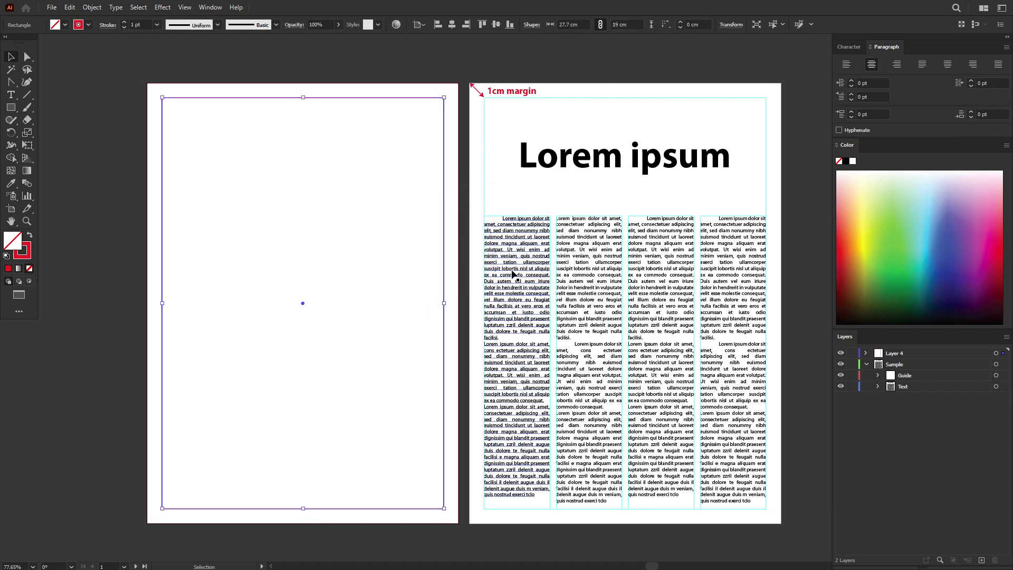
pyautogui.click(145, 71)
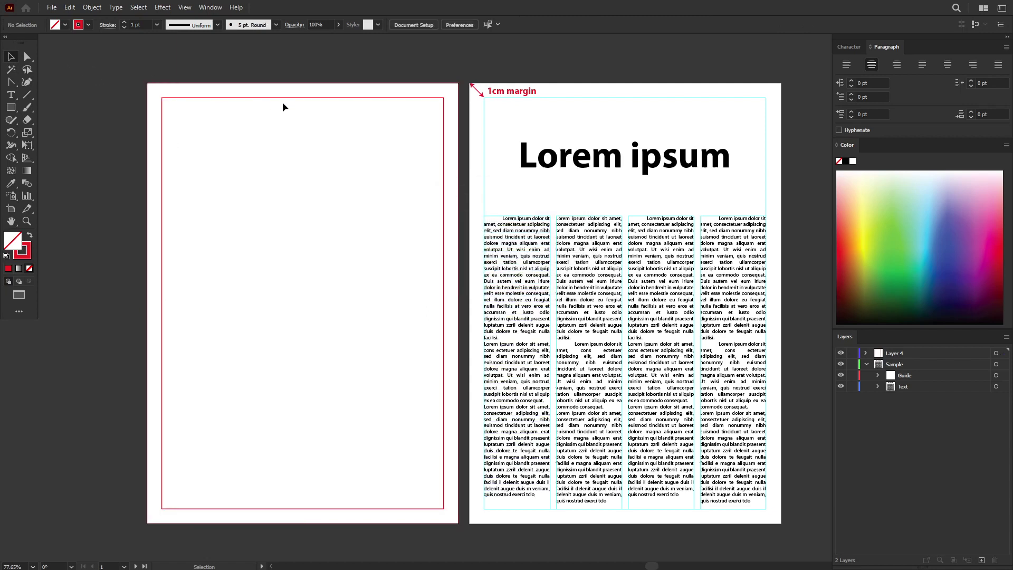
pyautogui.click(269, 98)
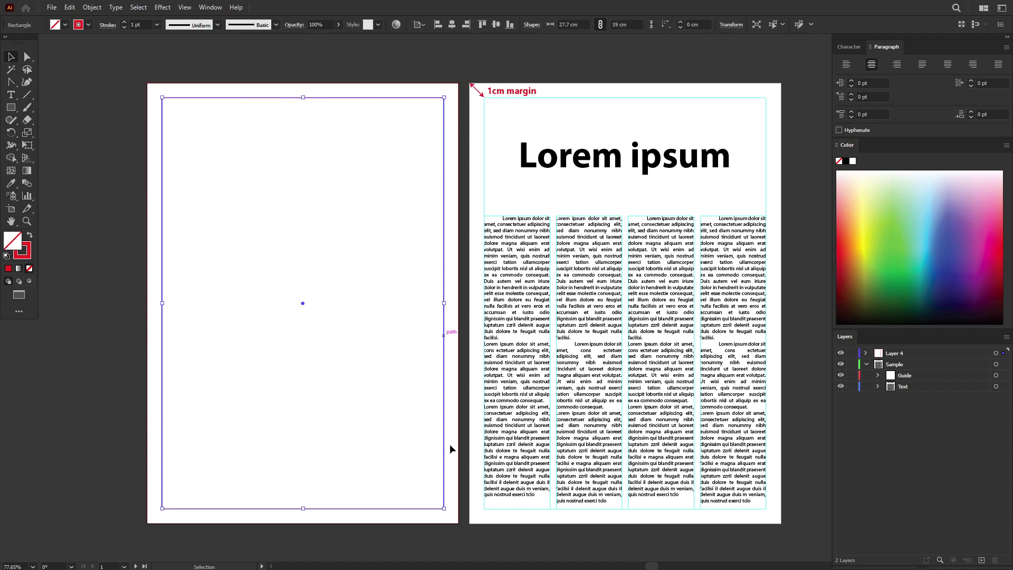
pyautogui.click(267, 72)
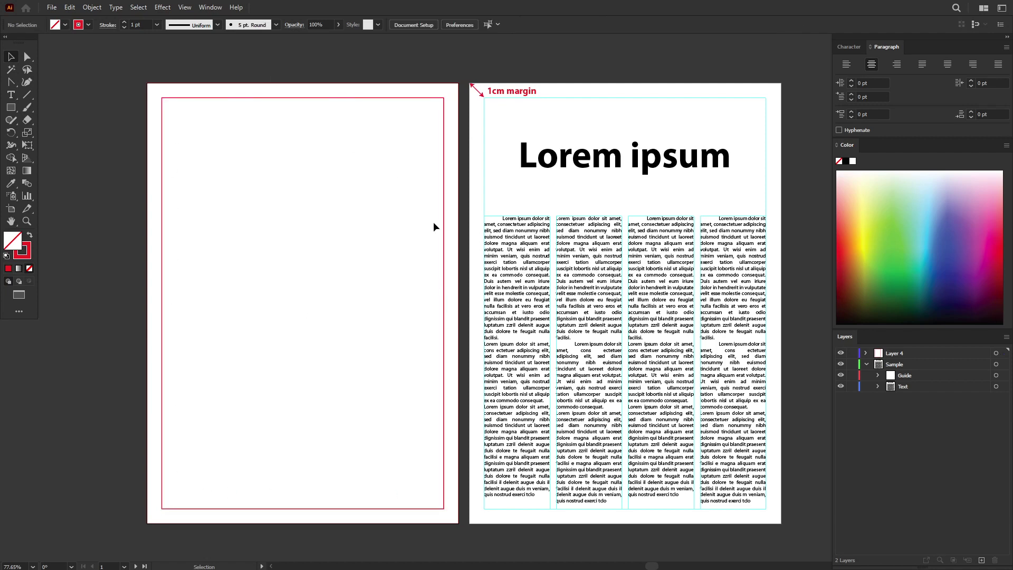
pyautogui.click(401, 97)
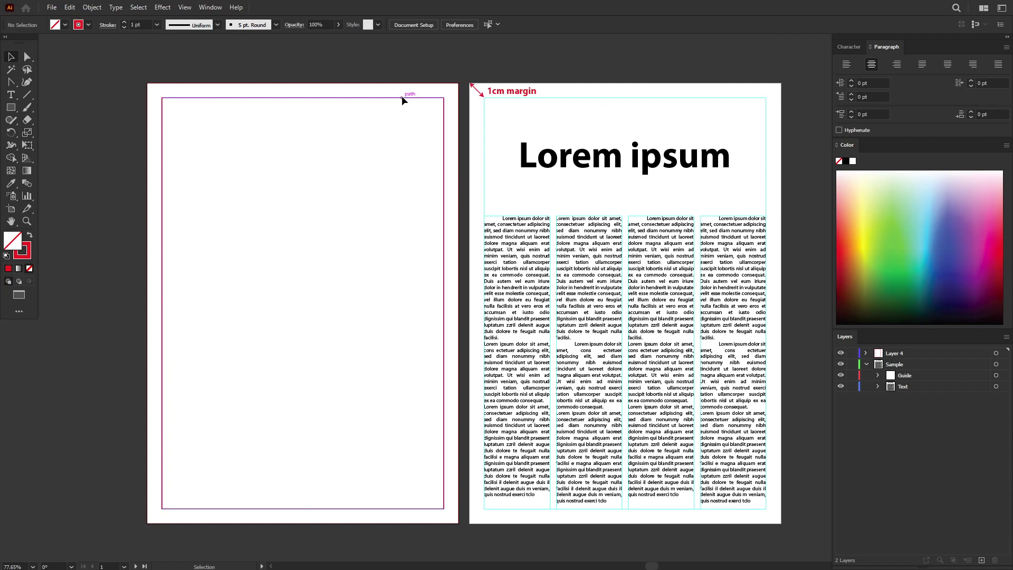
pyautogui.click(344, 55)
pyautogui.hotkey('ctrl', 'r')
pyautogui.moveTo(347, 40); pyautogui.dragTo(347, 152)
pyautogui.press('Delete')
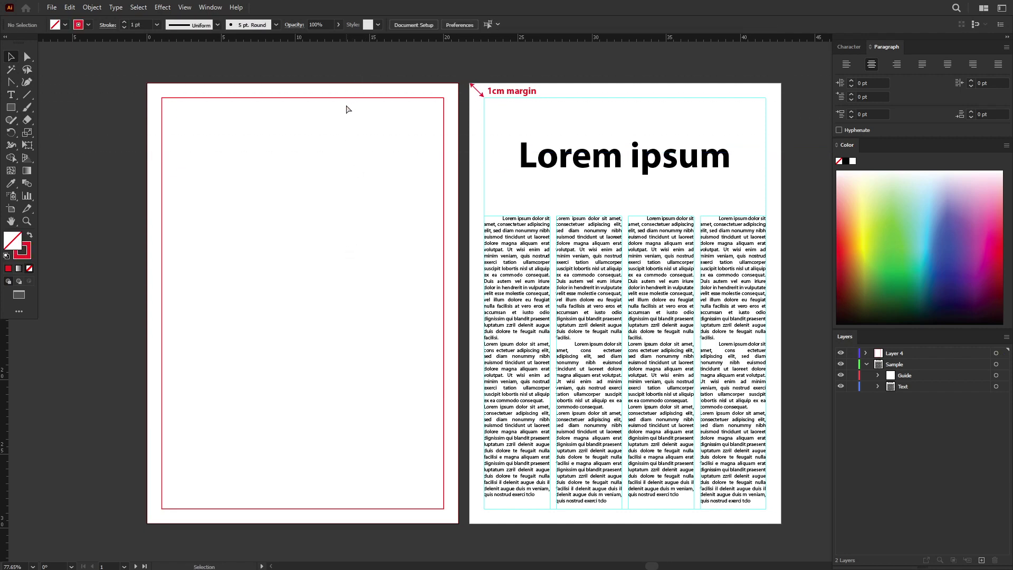
pyautogui.hotkey('ctrl', 'r')
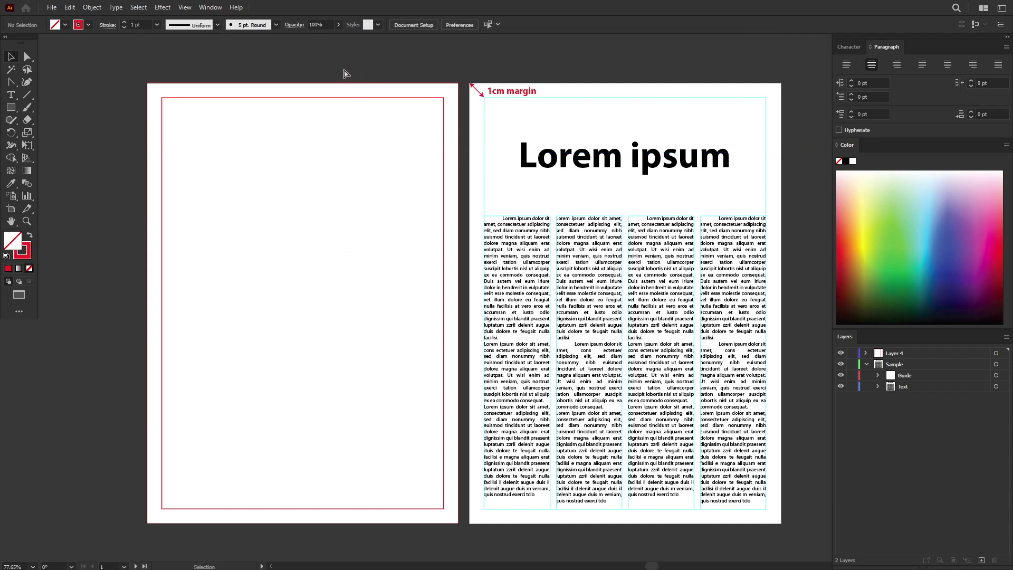
pyautogui.hotkey('ctrl', 'r')
pyautogui.moveTo(341, 36); pyautogui.dragTo(350, 131)
pyautogui.press('Delete')
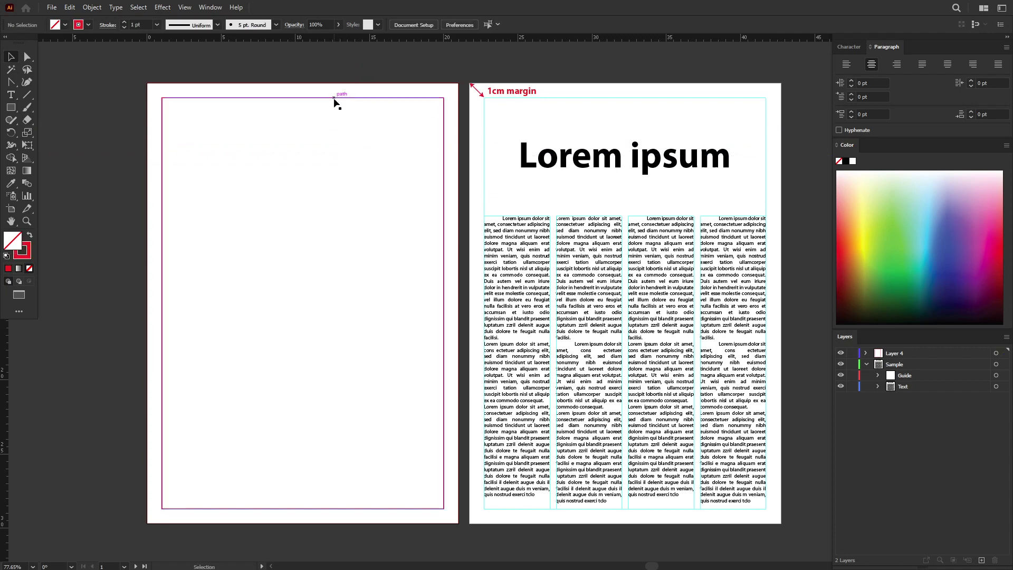
# Convert the 19 × 27.7 cm inset rectangle into 1 cm margin guides.
pyautogui.click(334, 97)
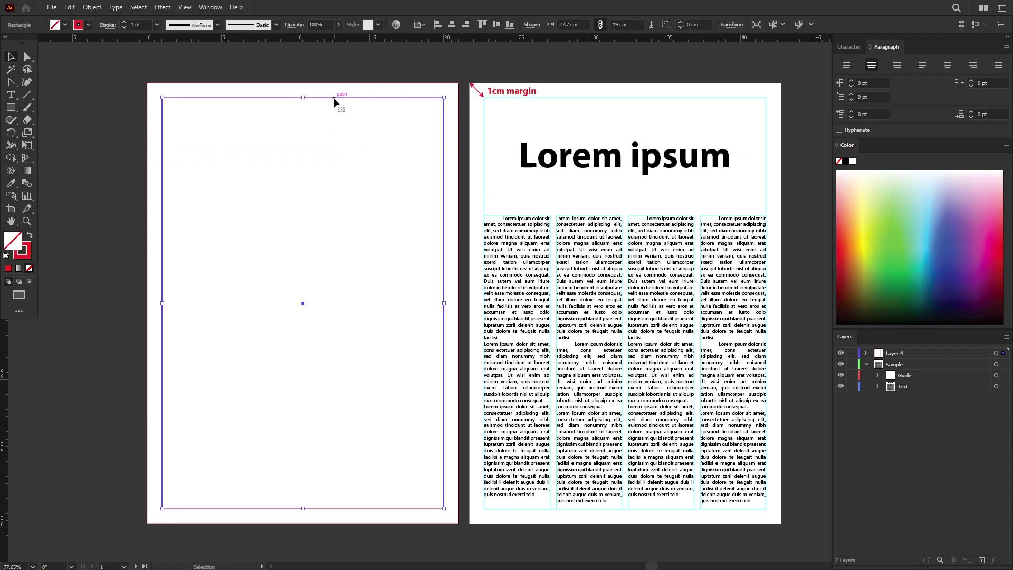
pyautogui.click(185, 8)
pyautogui.moveTo(261, 441)
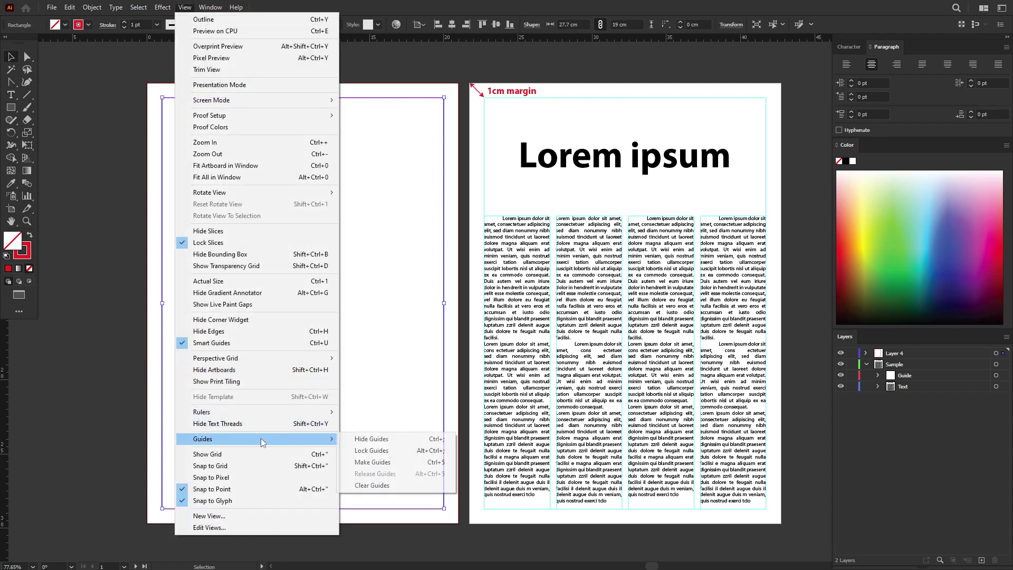
pyautogui.click(407, 463)
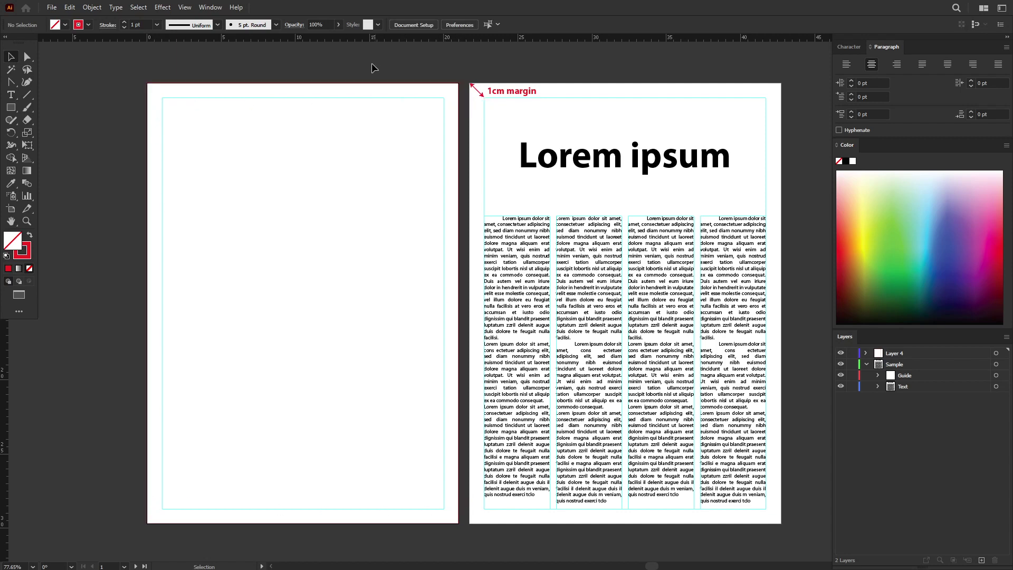
# Inspect the sample page's column guide and the left artboard's margin guide.
pyautogui.click(548, 217)
pyautogui.moveTo(580, 218); pyautogui.dragTo(720, 305)
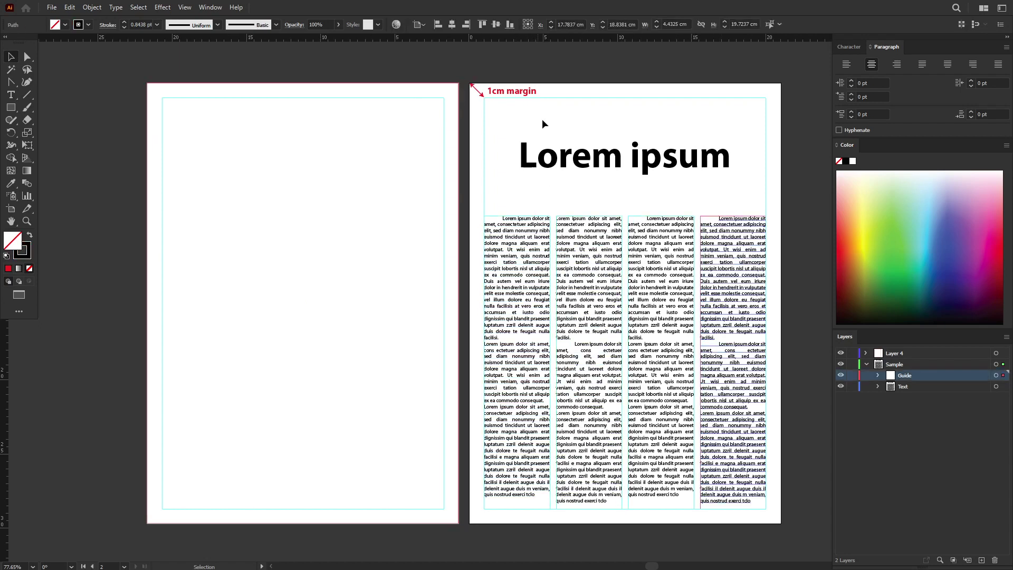
pyautogui.click(443, 153)
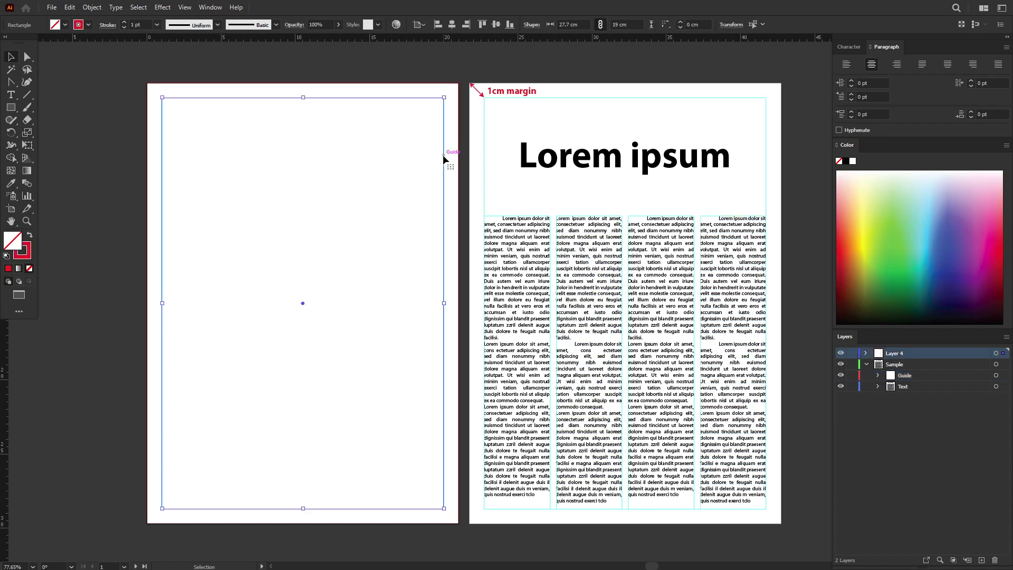
pyautogui.click(445, 141)
pyautogui.click(444, 141)
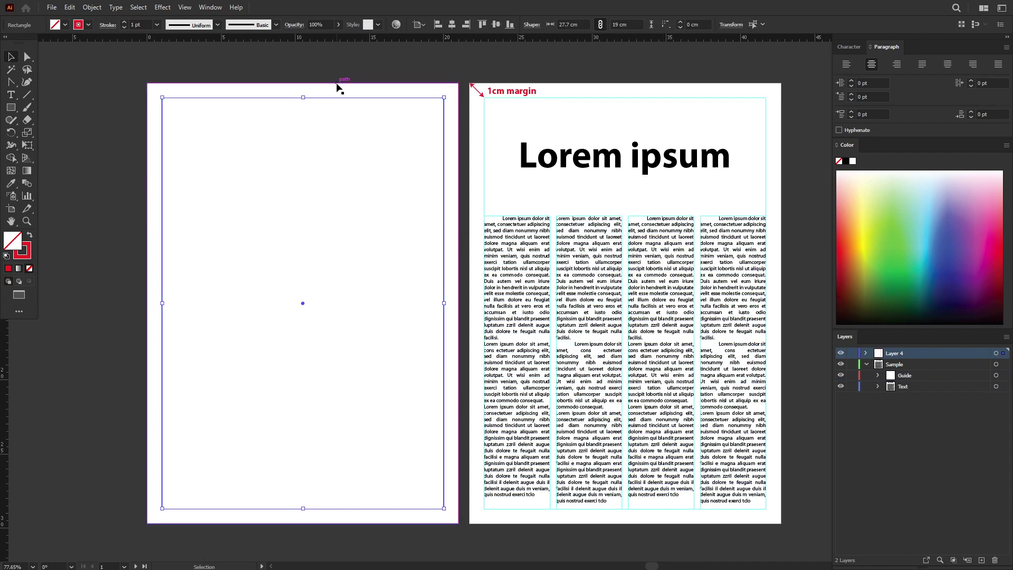
# Check the sample page's third text column, then select the left artboard's page outline.
pyautogui.click(520, 260)
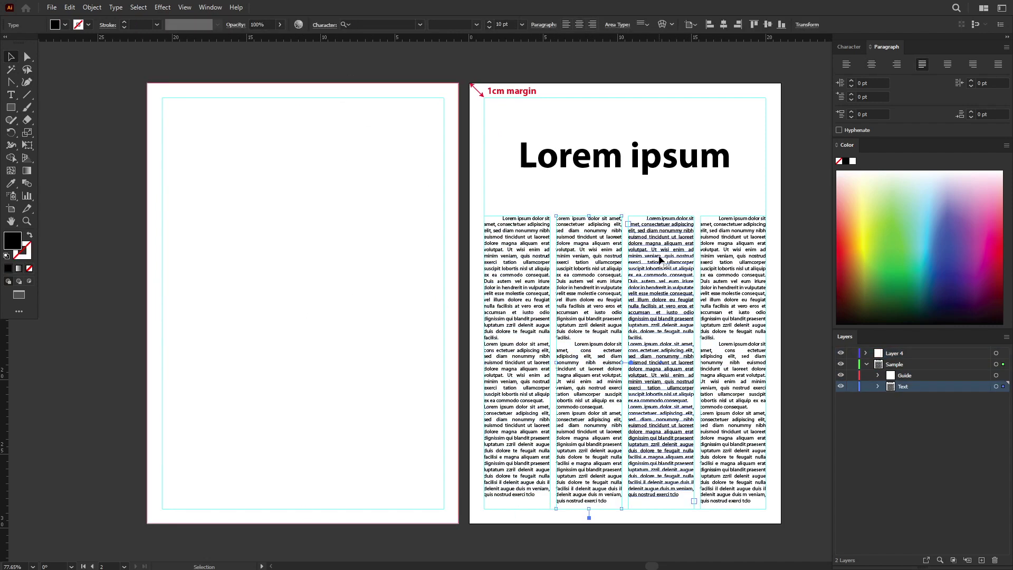
pyautogui.click(664, 274)
pyautogui.click(553, 213)
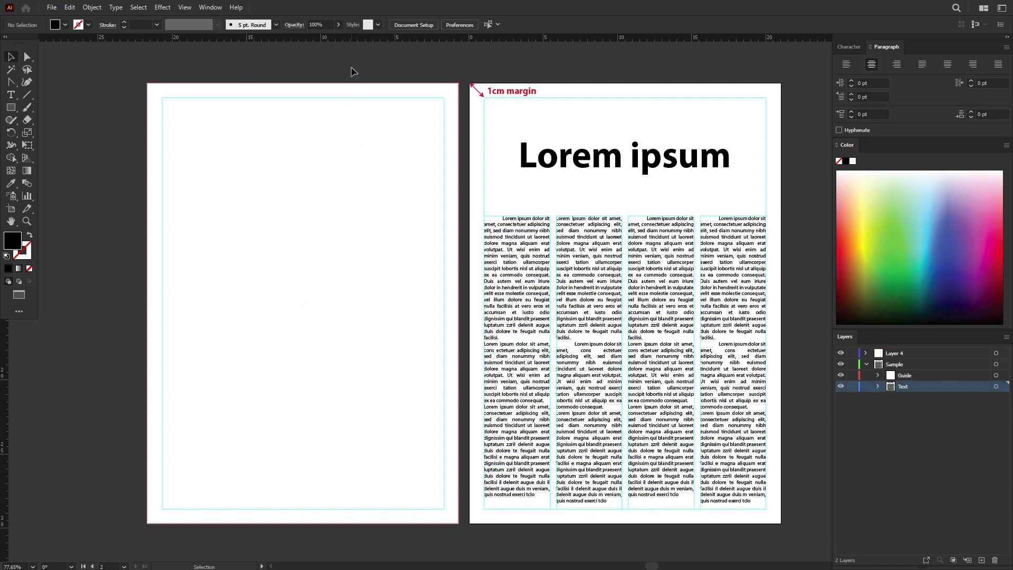
pyautogui.moveTo(337, 86); pyautogui.dragTo(346, 90)
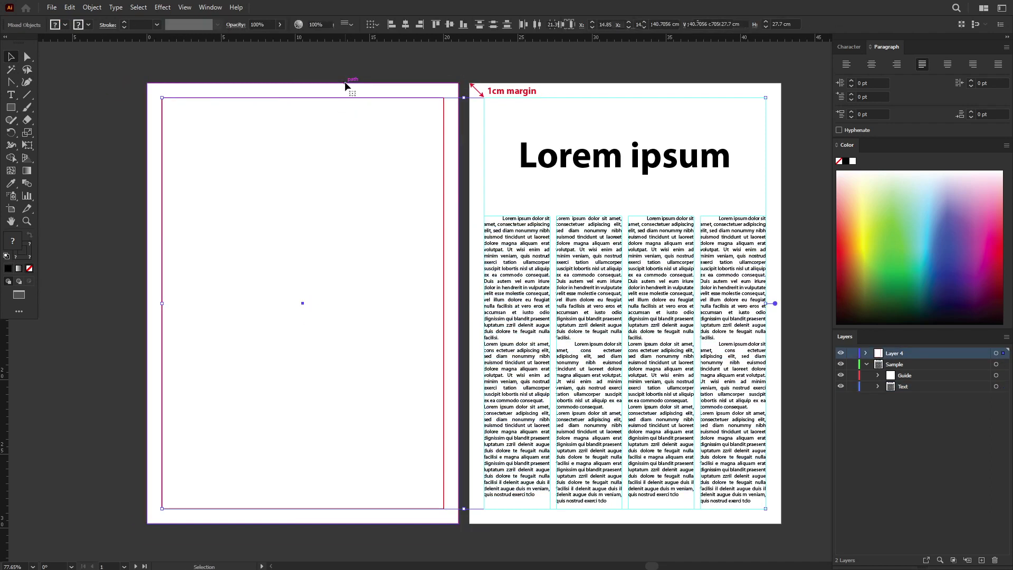
# Apply a -1 cm Offset Path to the page outline to make a new inset rectangle.
pyautogui.click(91, 7)
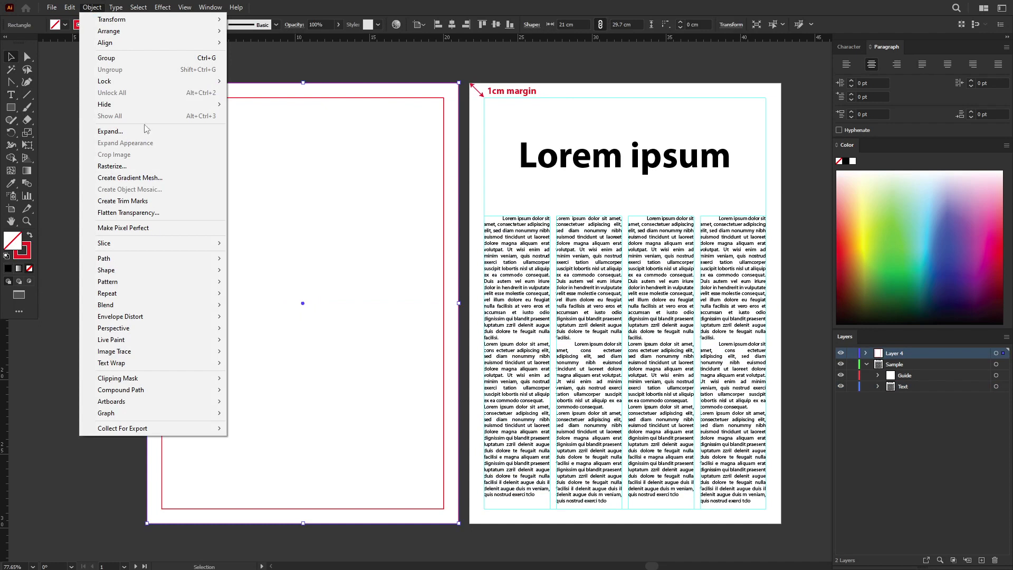
pyautogui.moveTo(131, 261)
pyautogui.click(283, 298)
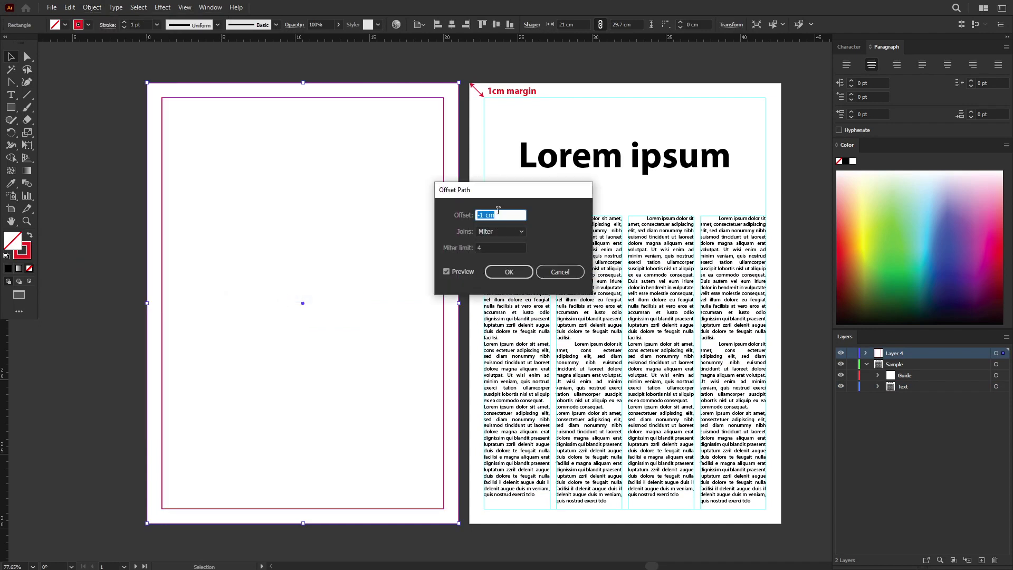
pyautogui.click(512, 270)
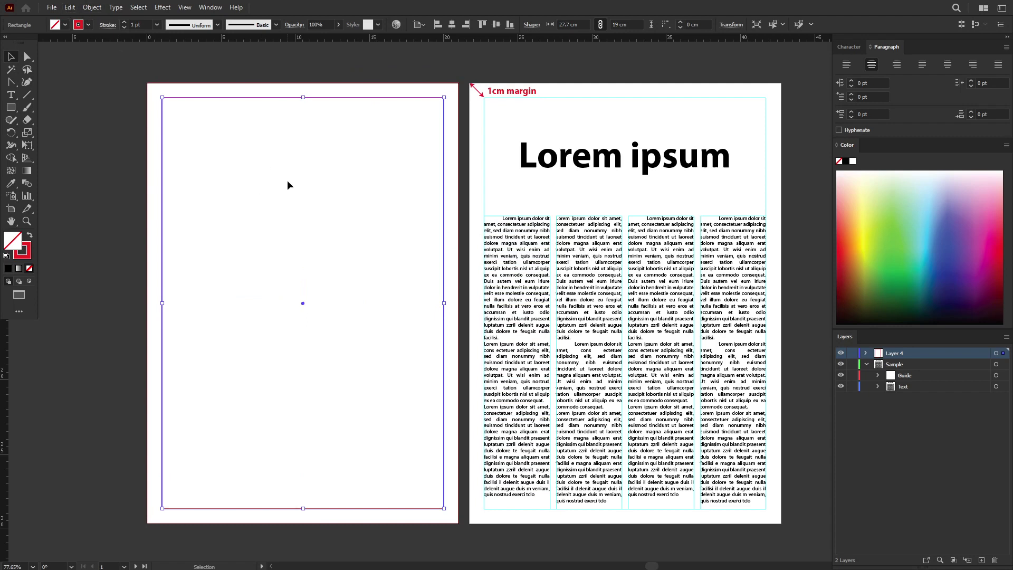
pyautogui.click(92, 9)
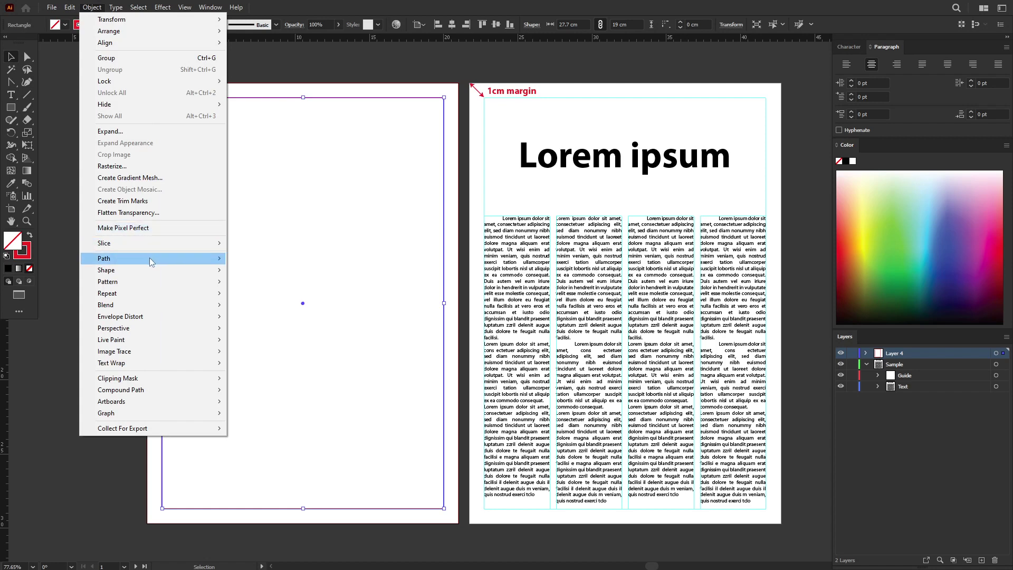
# Set Split Into Grid to 1 row with live preview turned on.
pyautogui.moveTo(151, 260)
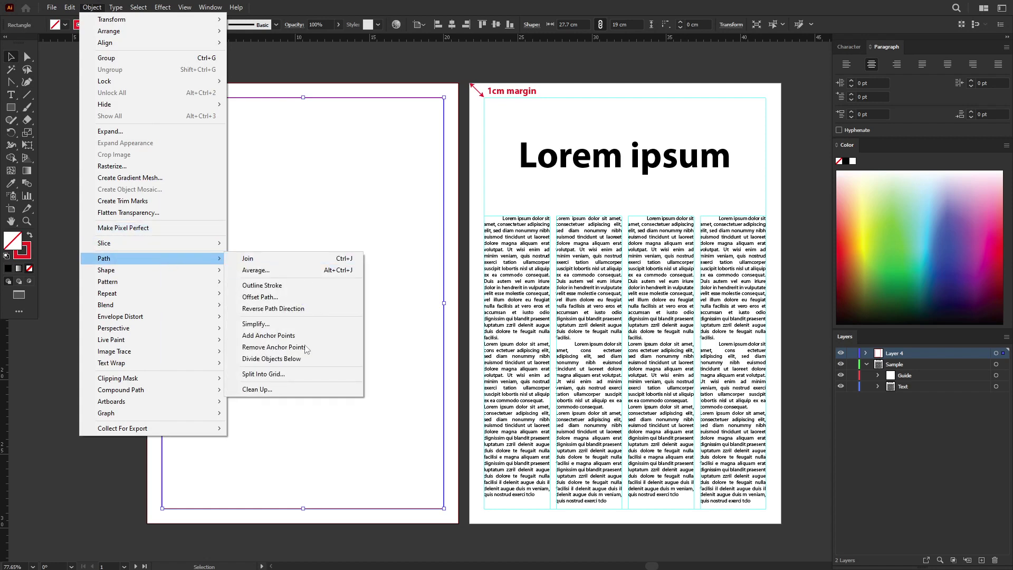
pyautogui.click(306, 374)
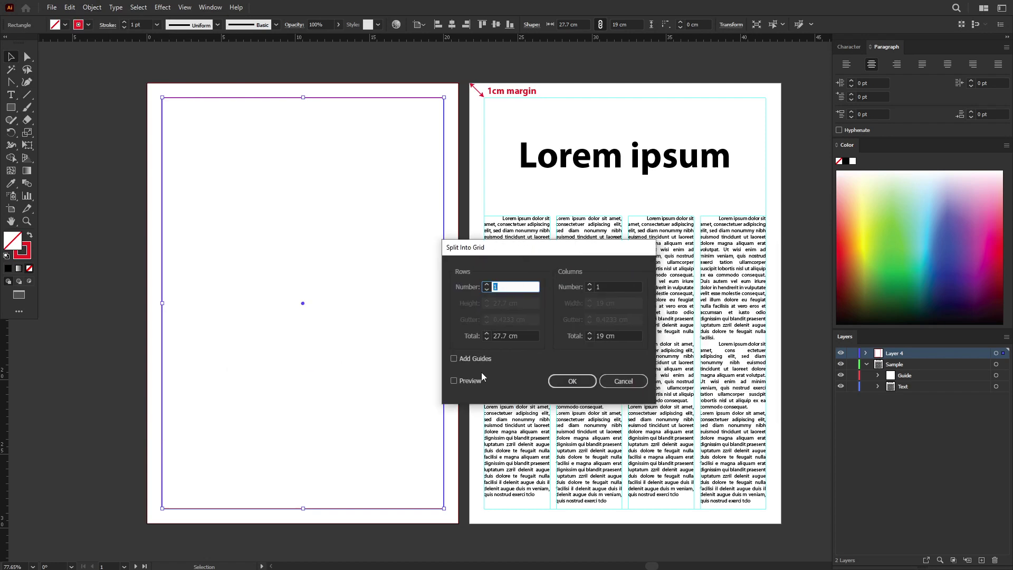
pyautogui.click(466, 381)
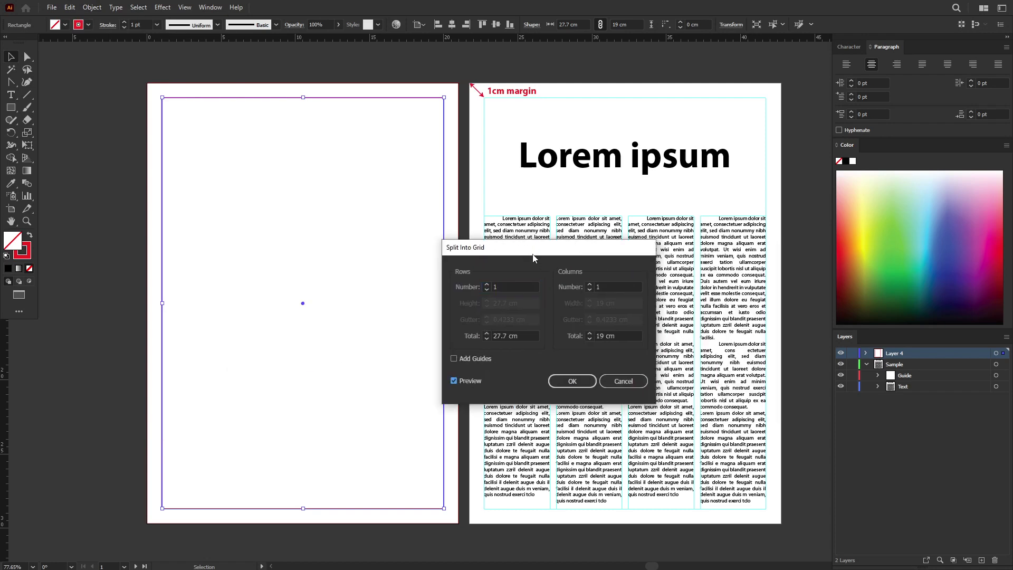
pyautogui.moveTo(531, 254); pyautogui.dragTo(460, 253)
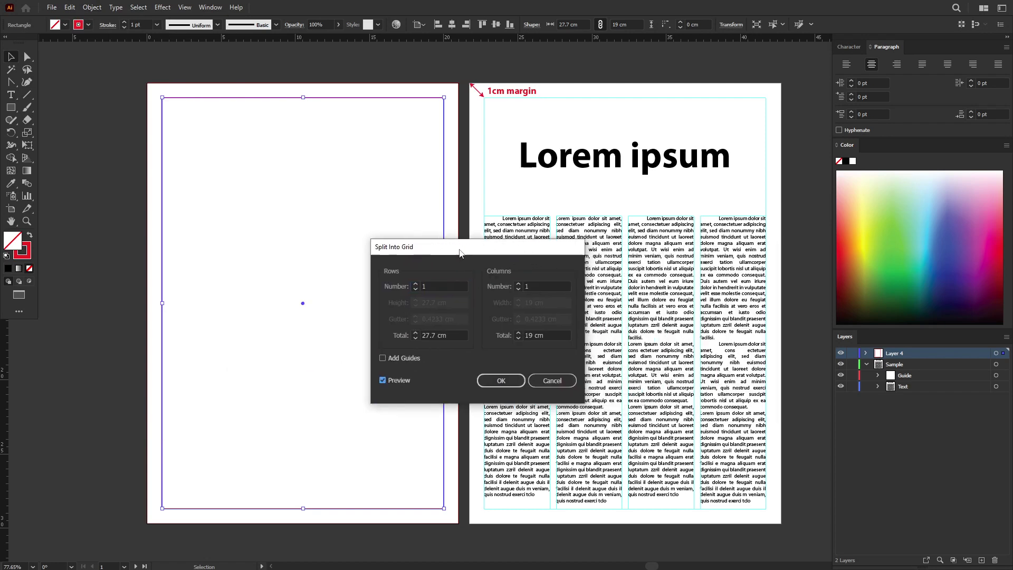
pyautogui.click(441, 287)
pyautogui.scroll(4, 440, 286)
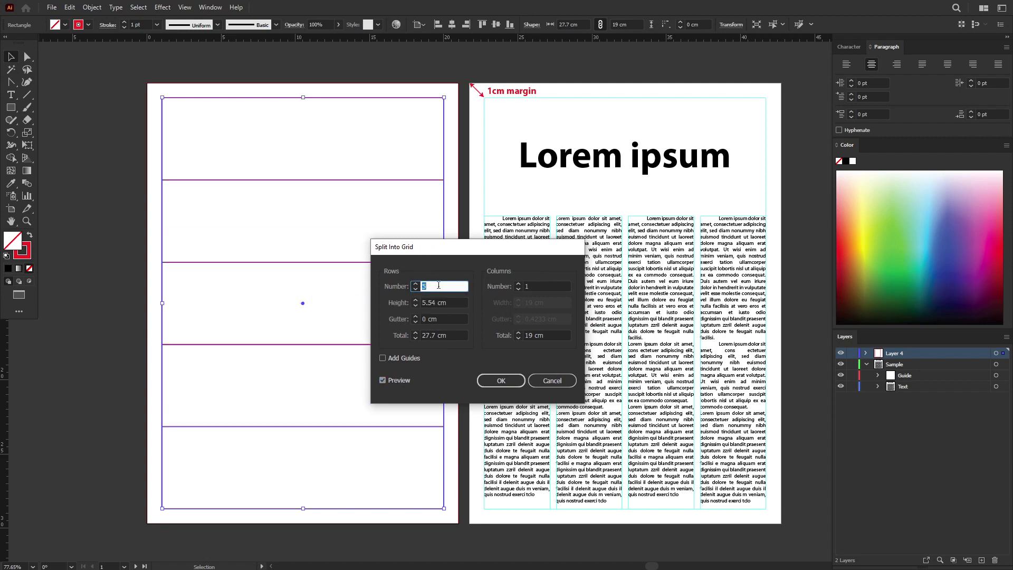
pyautogui.scroll(-3, 438, 286)
pyautogui.scroll(4, 438, 285)
pyautogui.scroll(-5, 438, 285)
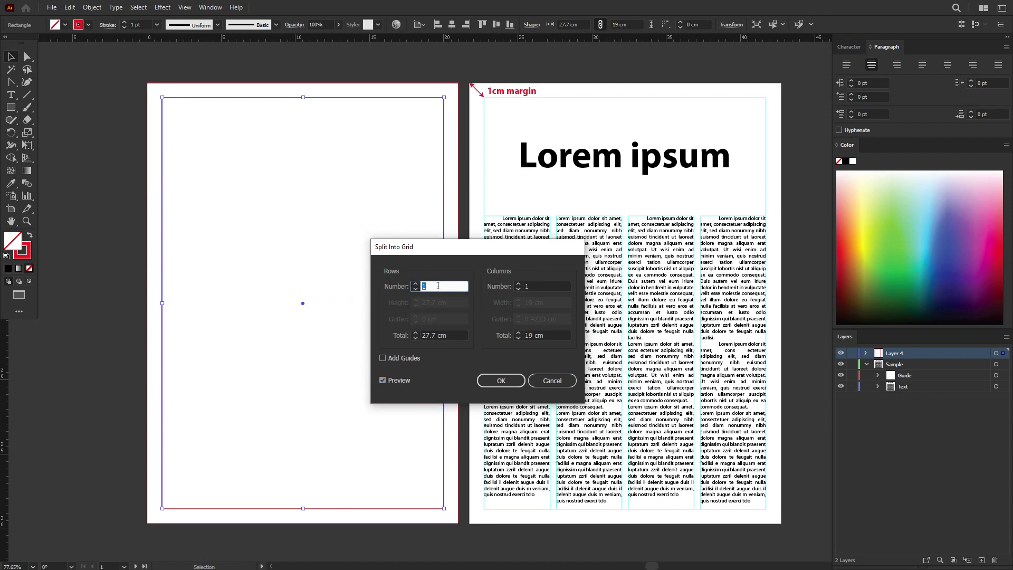
# Set 4 columns with a 0.4 cm gutter and apply the split.
pyautogui.click(517, 288)
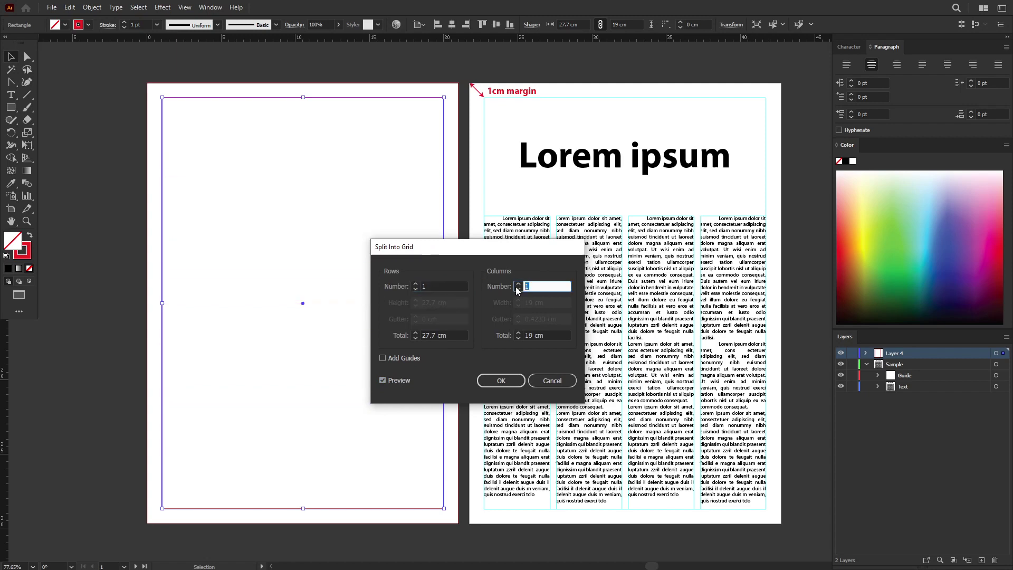
pyautogui.scroll(3, 539, 287)
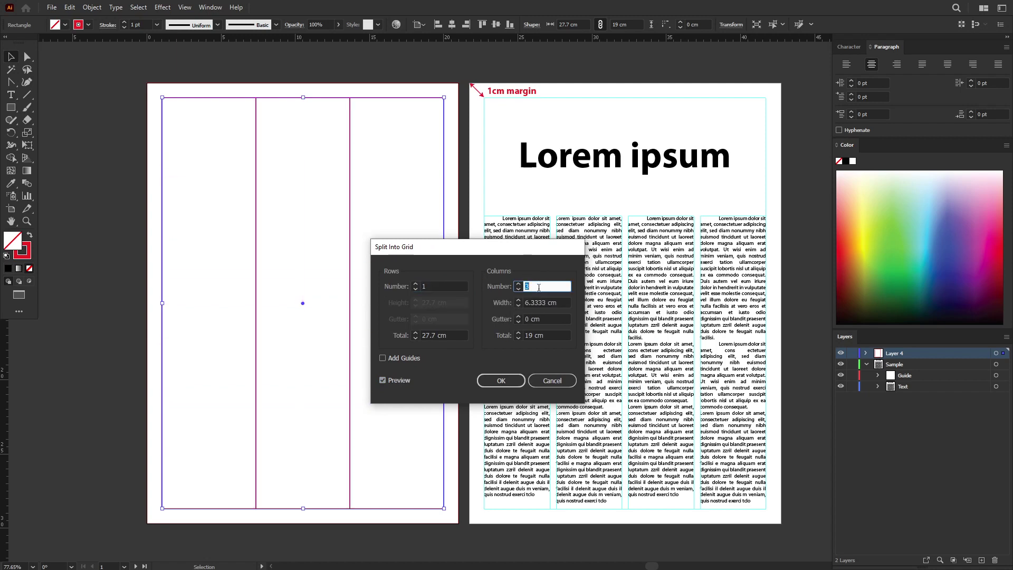
pyautogui.moveTo(519, 248); pyautogui.dragTo(493, 235)
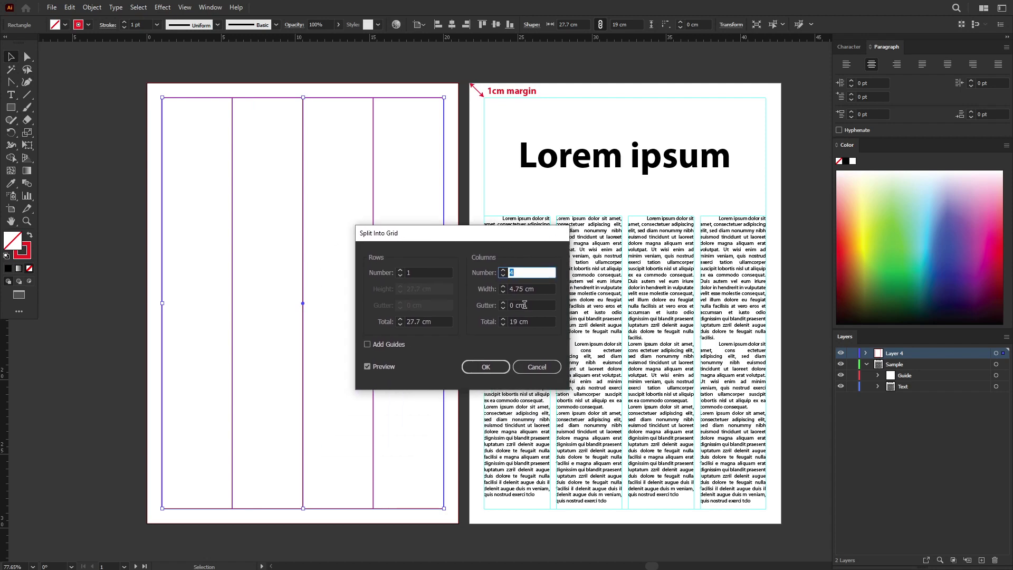
pyautogui.click(529, 306)
pyautogui.scroll(1, 530, 307)
pyautogui.scroll(3, 530, 307)
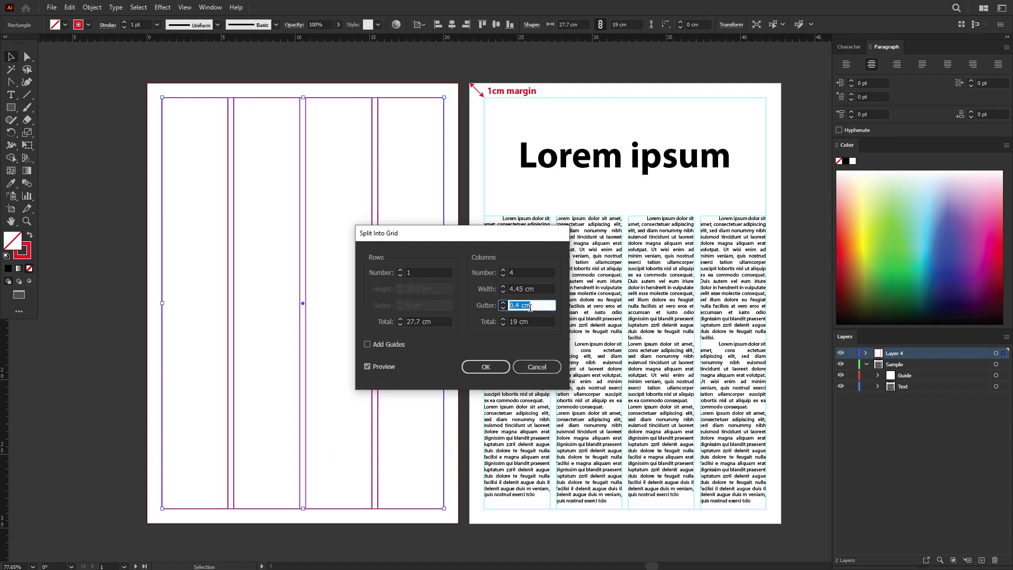
pyautogui.click(533, 308)
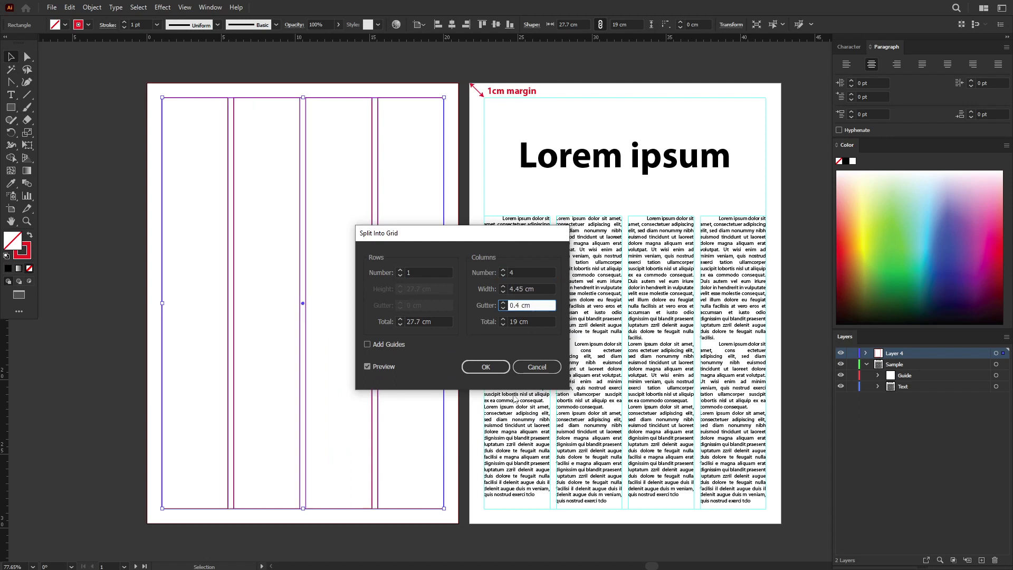
pyautogui.click(485, 366)
# Restore the page-sized rectangle and marquee-select the four column shapes.
pyautogui.click(156, 78)
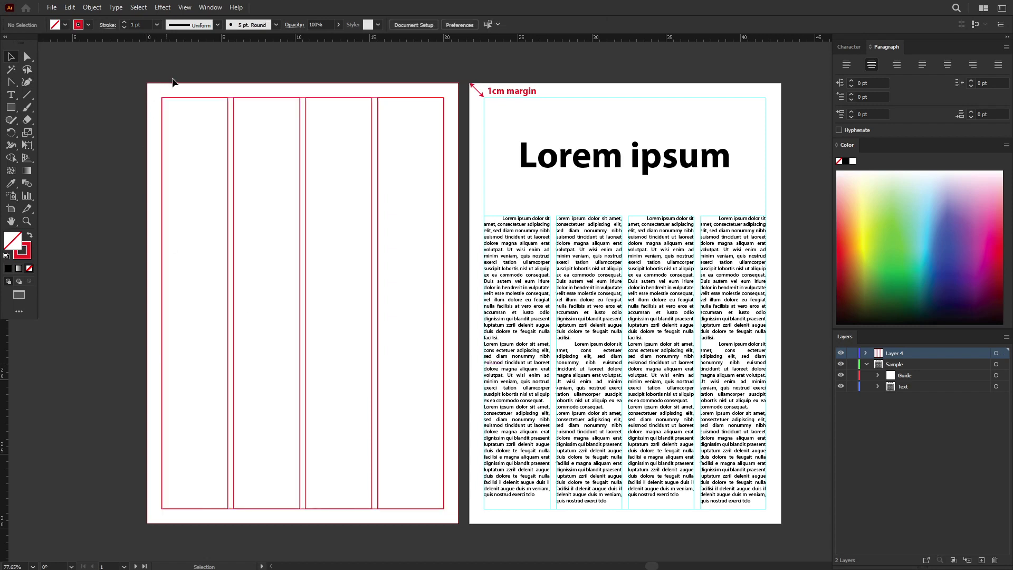
pyautogui.moveTo(169, 85)
pyautogui.mouseDown()
pyautogui.moveTo(153, 72)
pyautogui.moveTo(169, 85)
pyautogui.mouseUp()
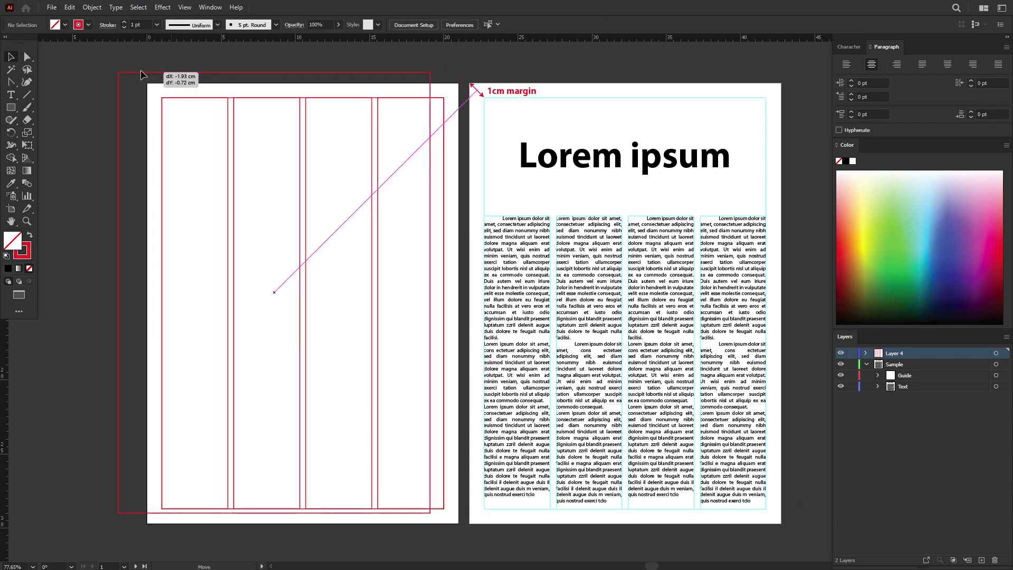
pyautogui.hotkey('ctrl', 'h')
pyautogui.click(138, 74)
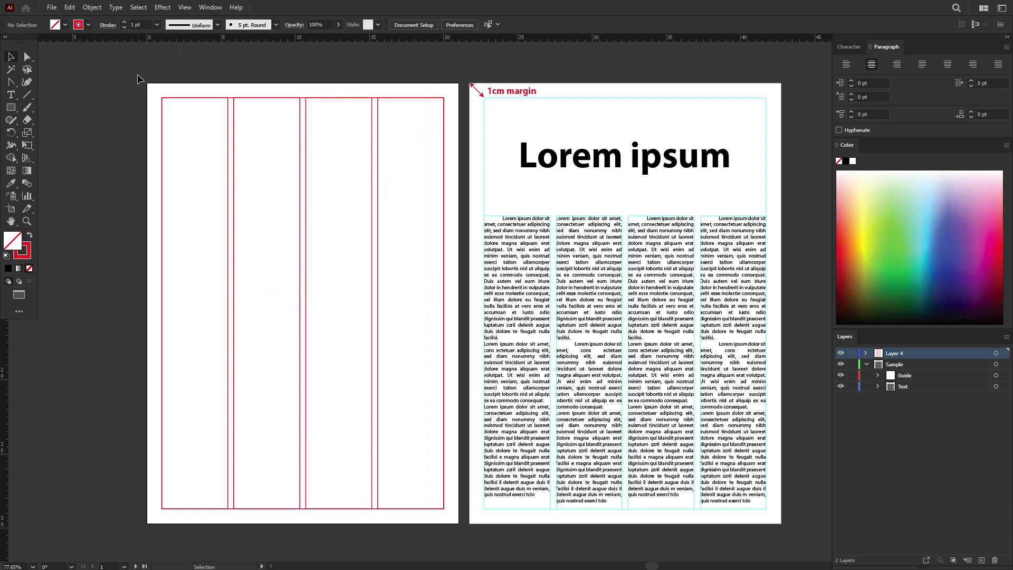
pyautogui.moveTo(187, 112); pyautogui.dragTo(427, 273)
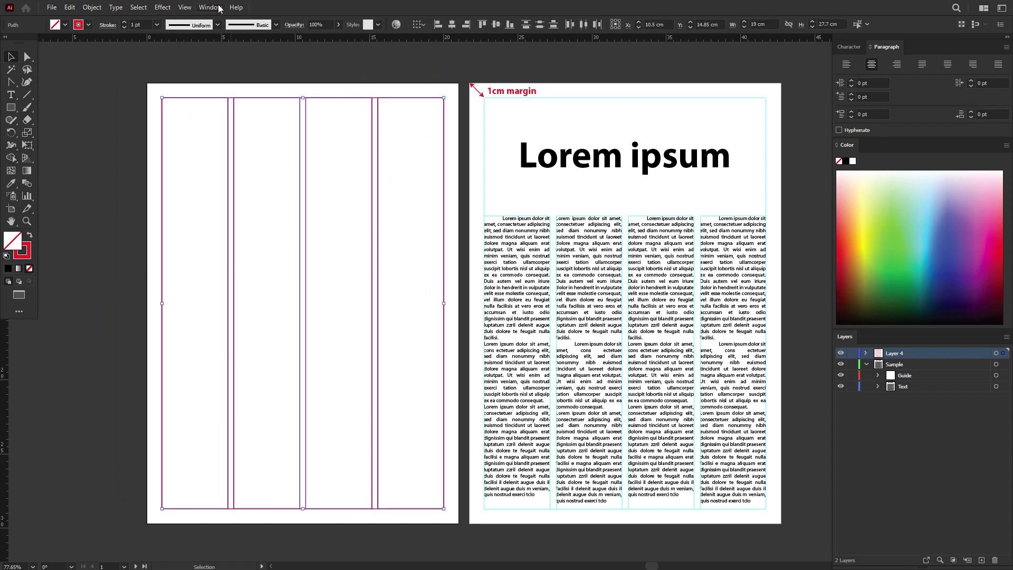
# Make the four column rectangles into guides and reselect them.
pyautogui.click(183, 9)
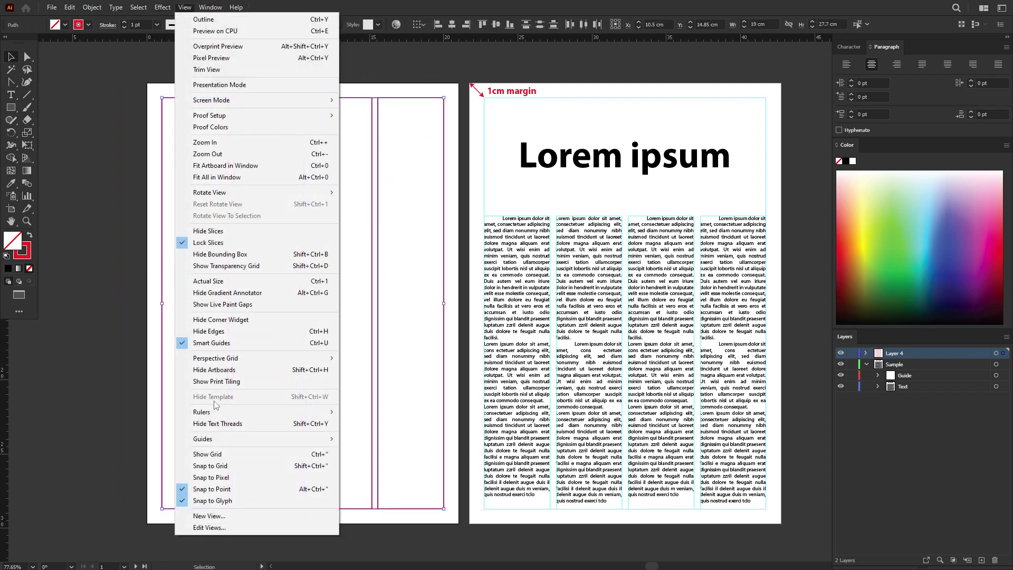
pyautogui.moveTo(227, 439)
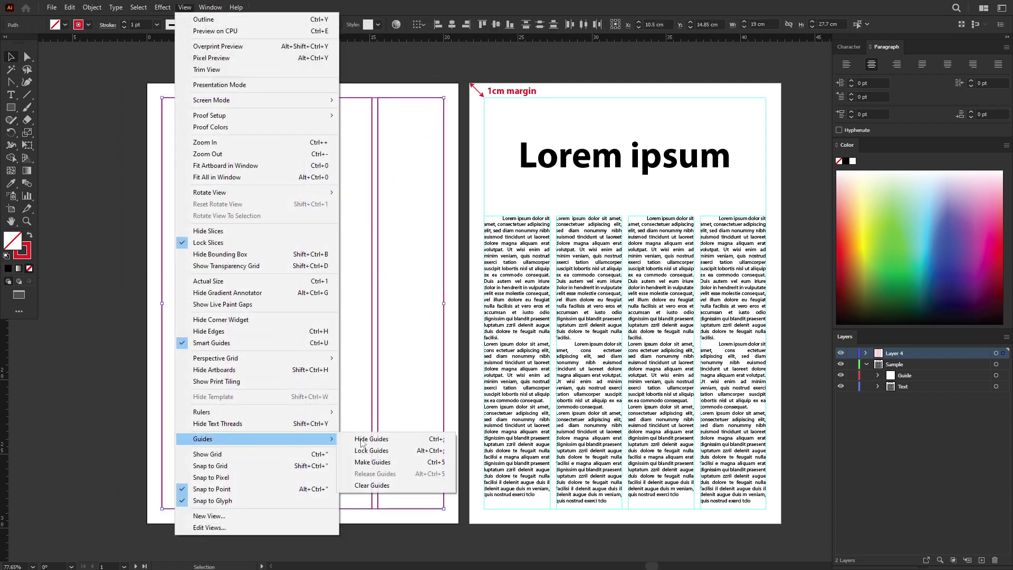
pyautogui.click(375, 462)
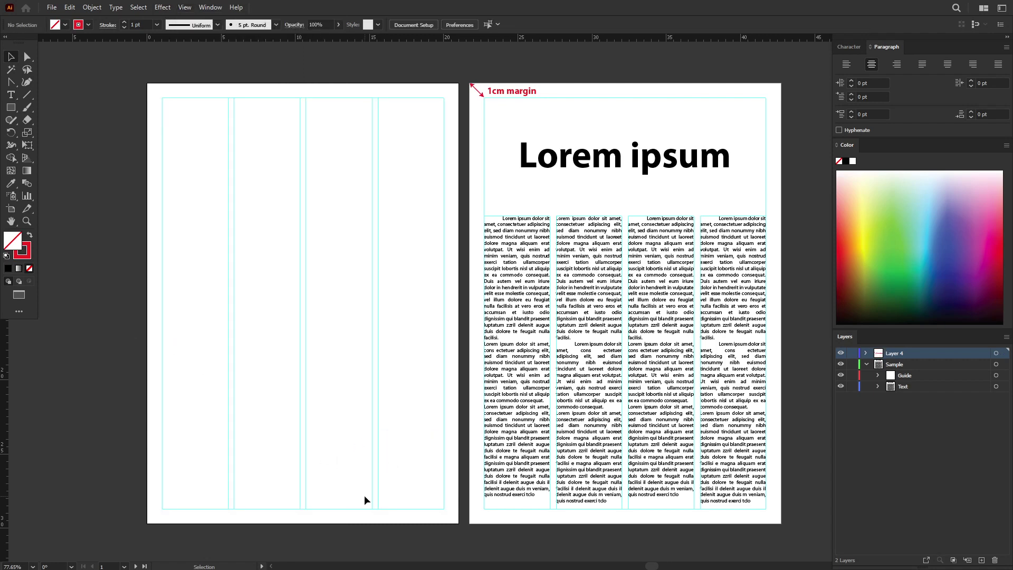
pyautogui.moveTo(196, 171); pyautogui.dragTo(423, 229)
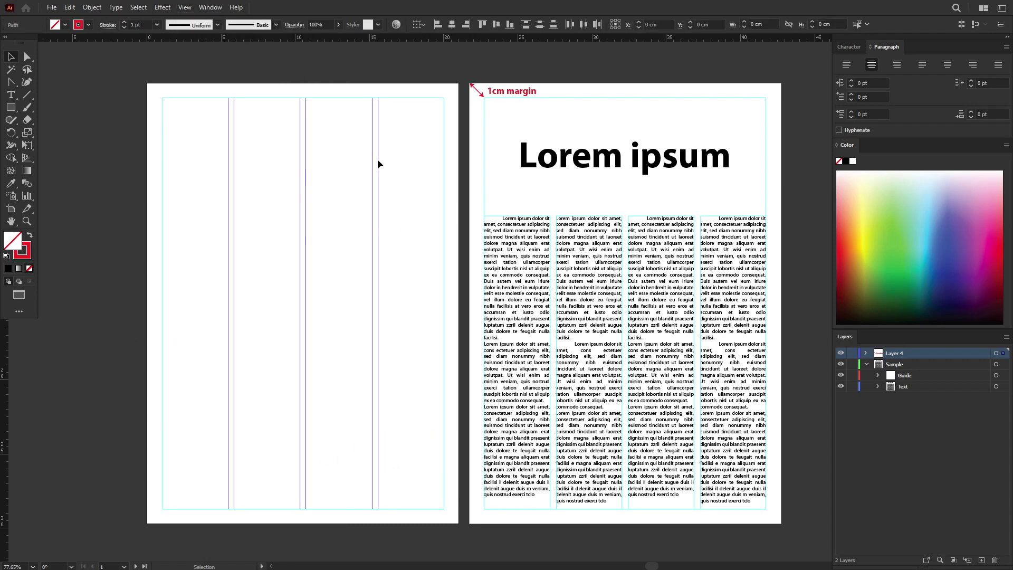
pyautogui.click(342, 134)
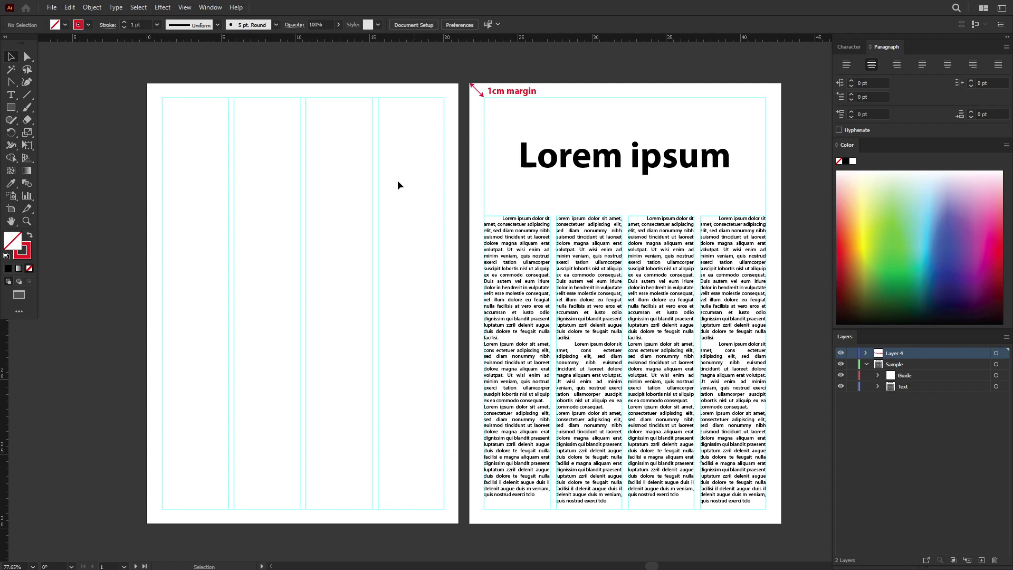
pyautogui.moveTo(184, 92); pyautogui.dragTo(435, 245)
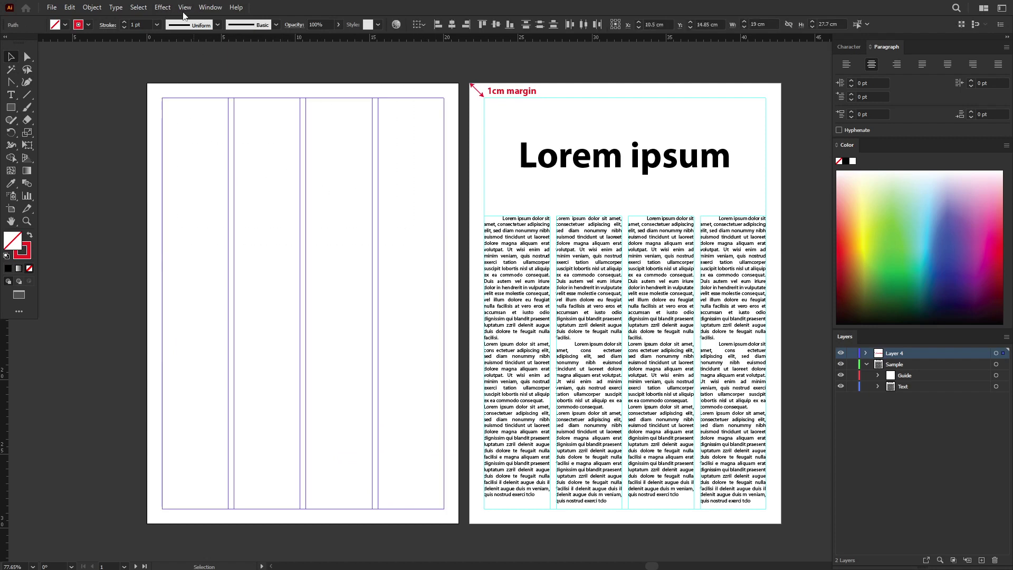
# Release the column guides back into rectangles and select the four columns.
pyautogui.click(184, 9)
pyautogui.moveTo(239, 439)
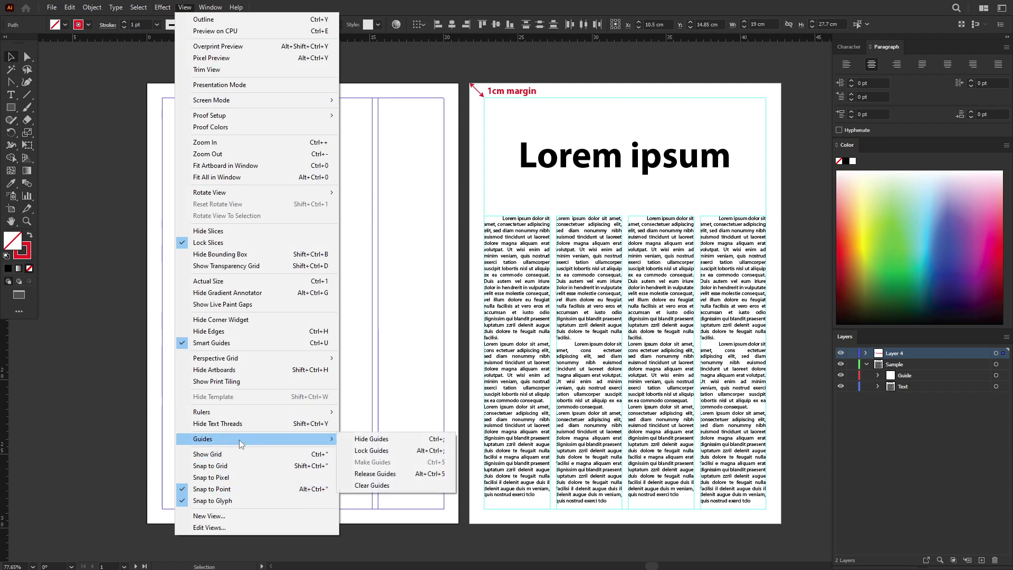
pyautogui.click(375, 474)
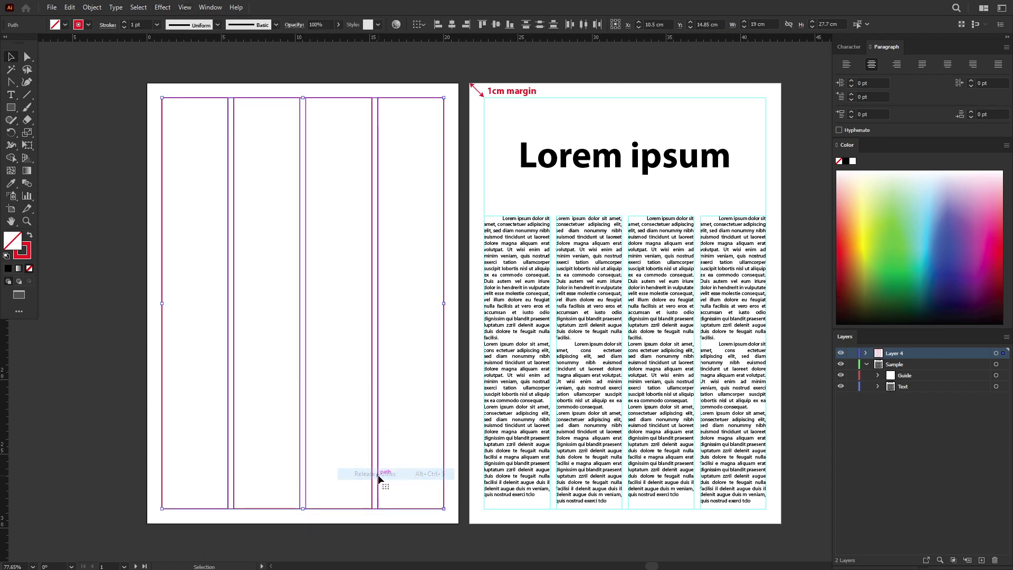
pyautogui.click(166, 266)
pyautogui.moveTo(201, 217); pyautogui.dragTo(399, 261)
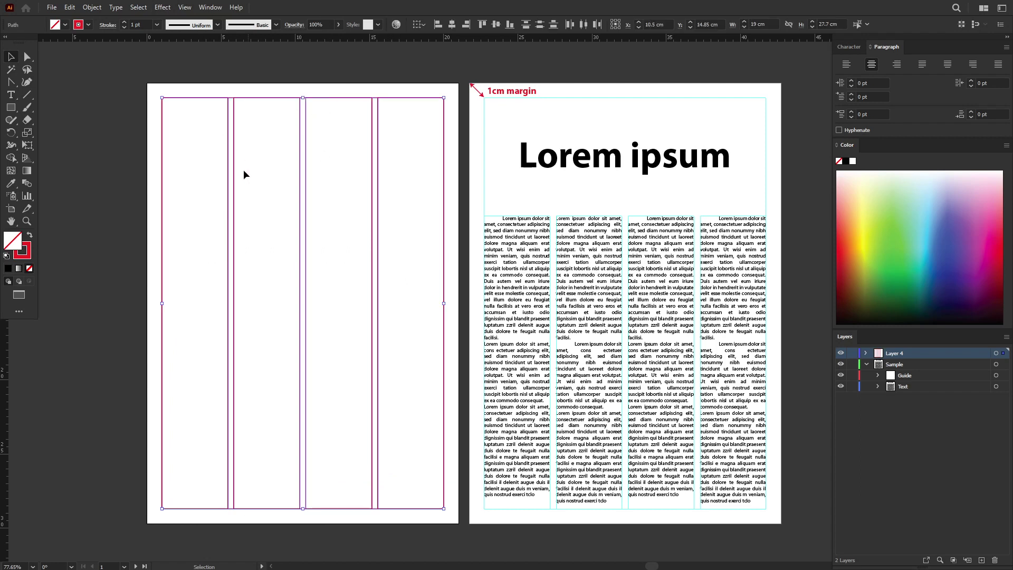
pyautogui.moveTo(197, 153); pyautogui.dragTo(404, 207)
# Lower the columns' top edge below the header, then make header and columns guides.
pyautogui.moveTo(305, 98); pyautogui.dragTo(316, 216)
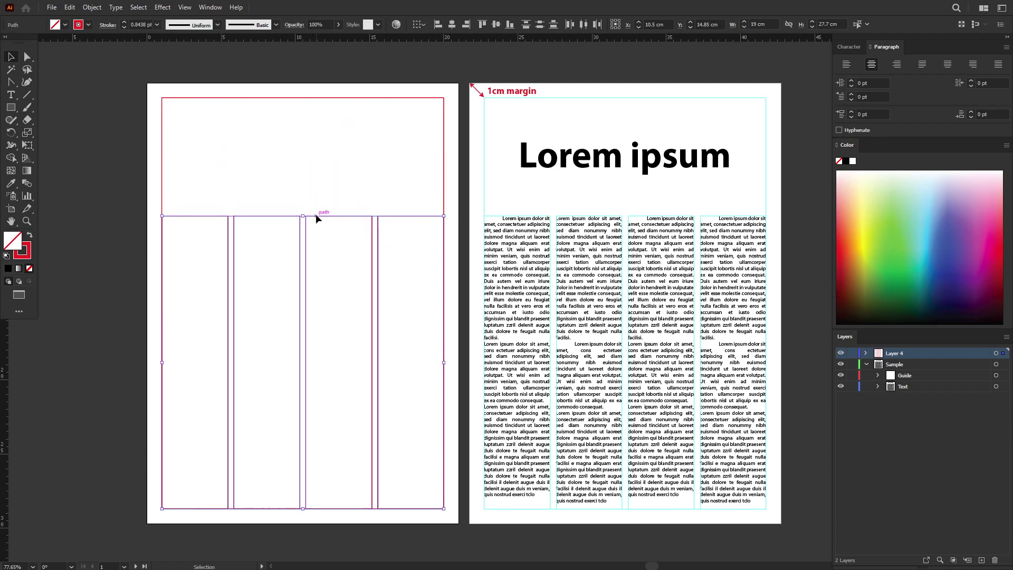
pyautogui.moveTo(154, 156); pyautogui.dragTo(451, 356)
pyautogui.click(315, 263)
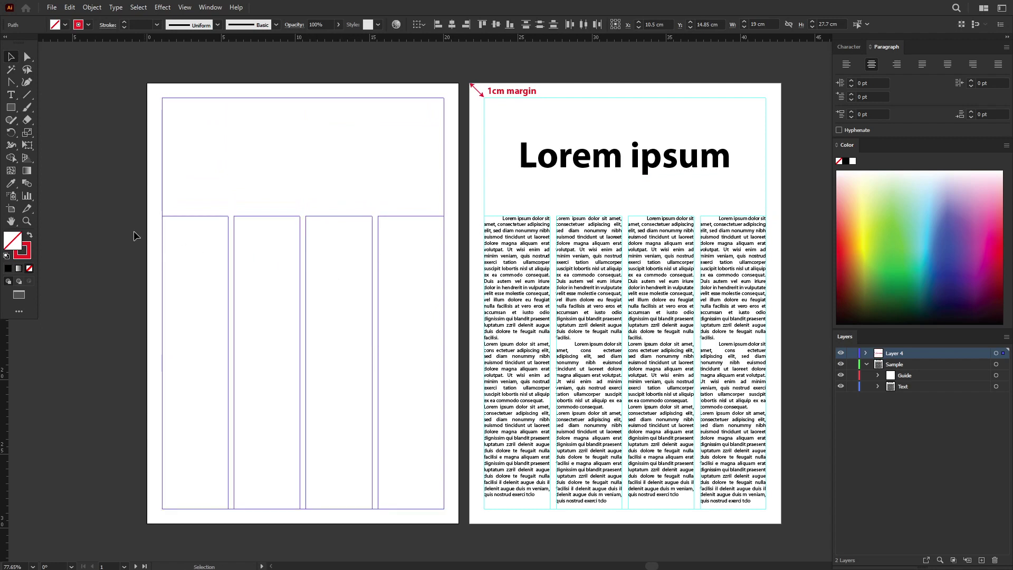
pyautogui.hotkey('ctrl', '5')
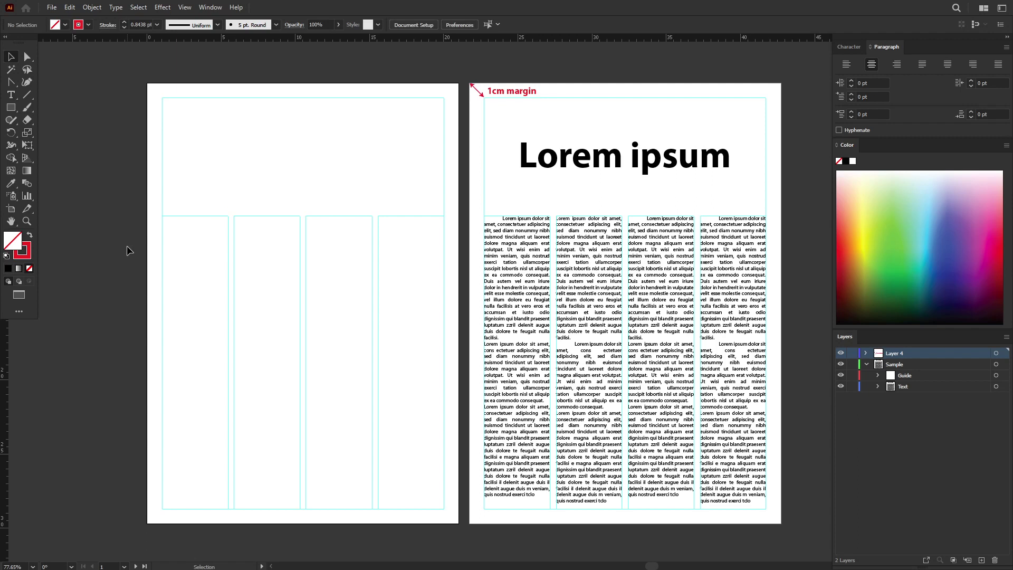
# Draw an area-type frame in the third column, filled with 70 pt Myriad Pro Bold placeholder text.
pyautogui.click(12, 96)
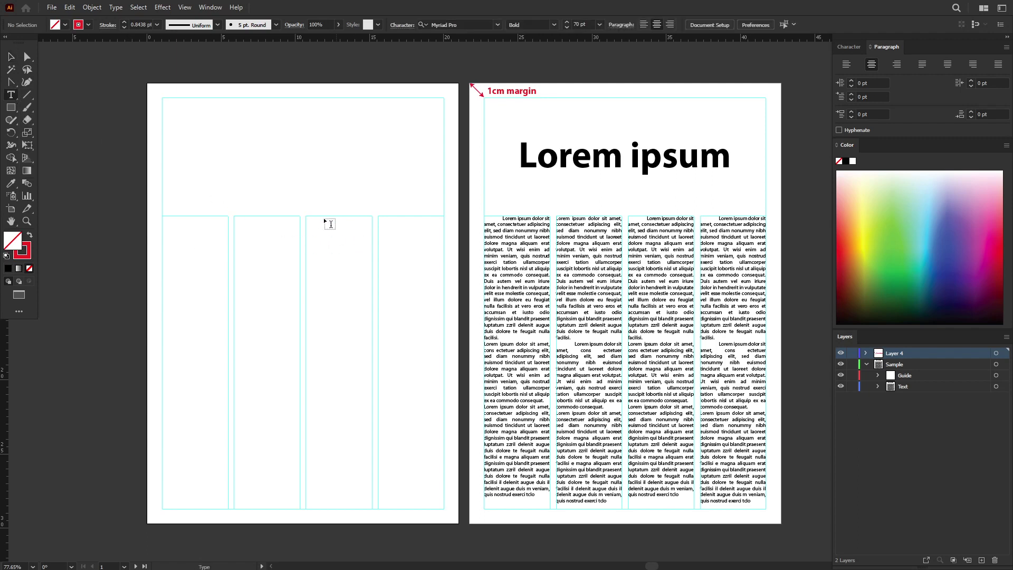
pyautogui.moveTo(306, 215); pyautogui.dragTo(371, 508)
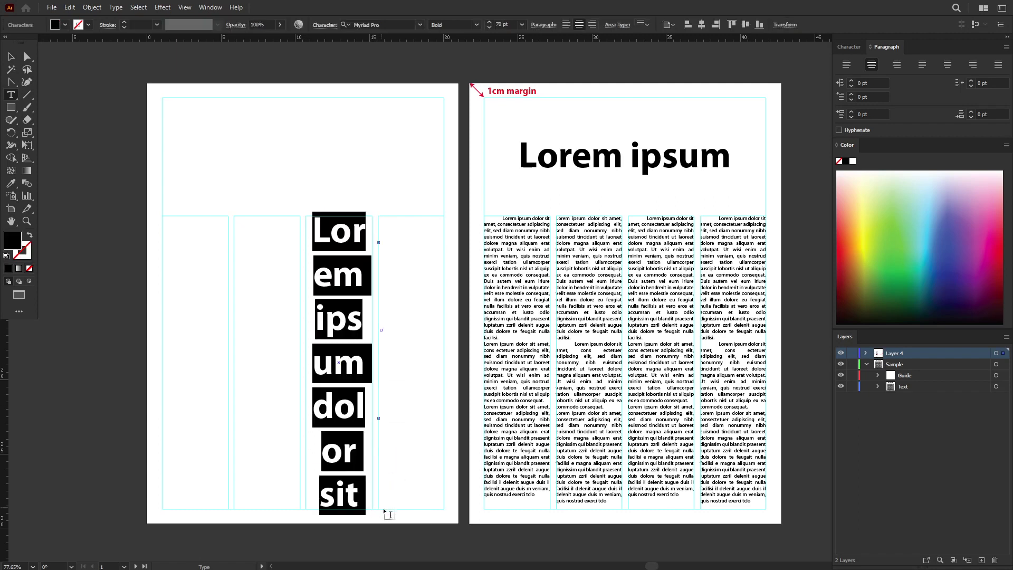